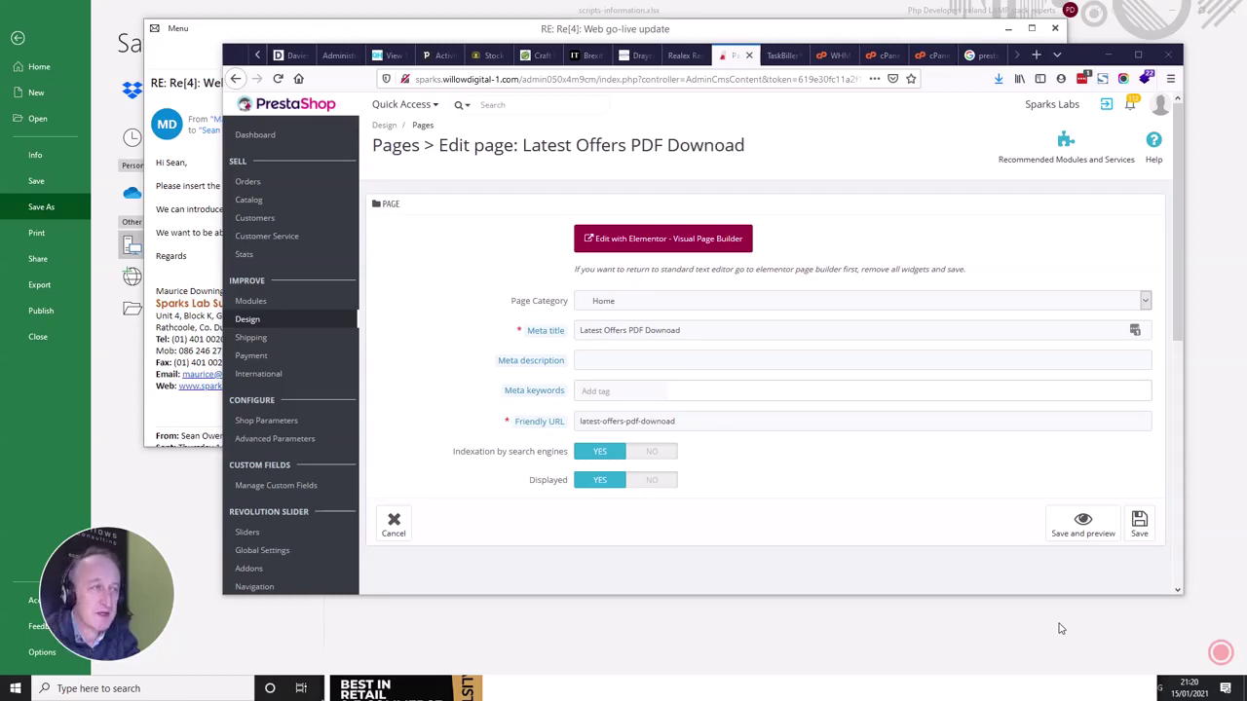
Step: From Design > Pages, edit the latest-offers-pdf-downoad CMS page with the Elementor visual page builder
{"action": "mouse_move", "coordinate": [244, 320]}
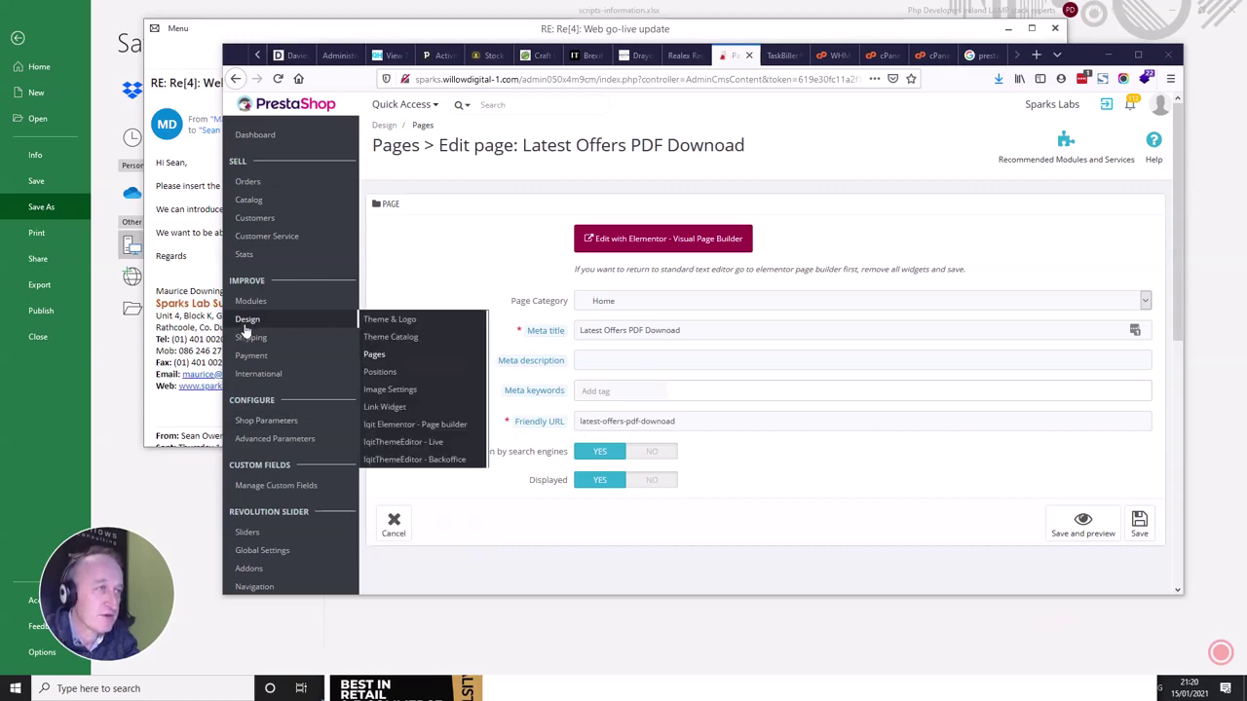
{"action": "left_click", "coordinate": [374, 355]}
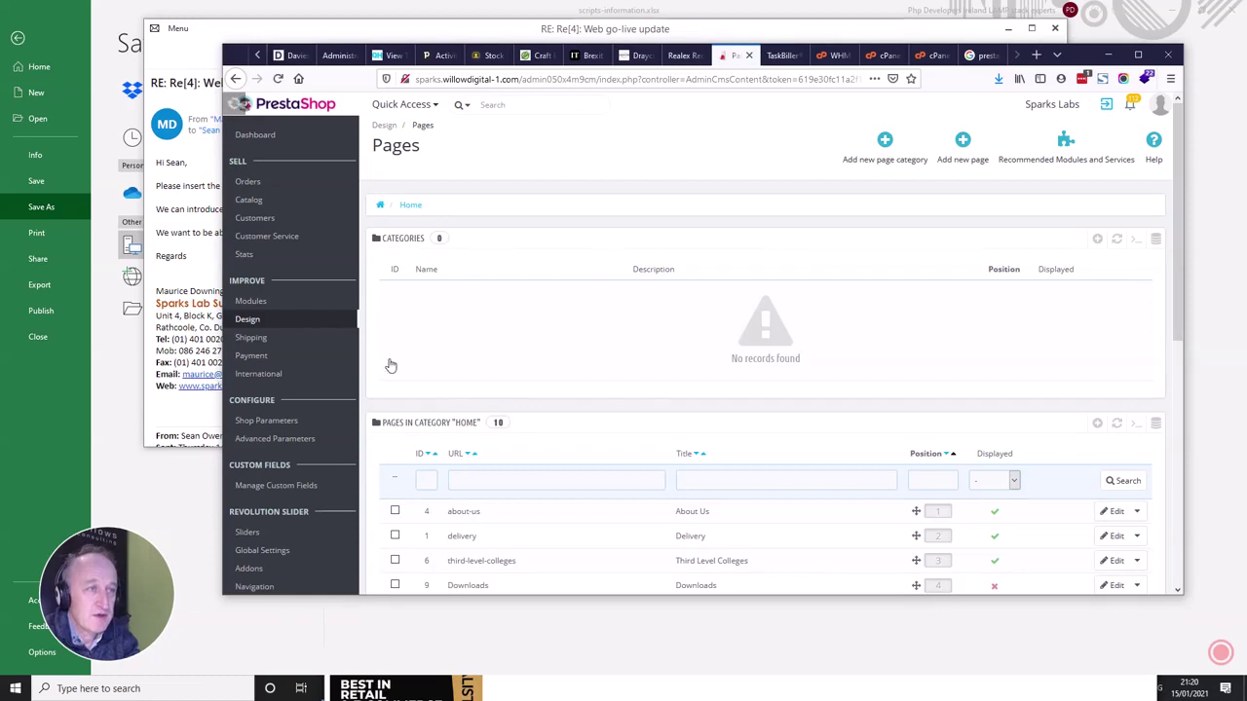
{"action": "scroll", "coordinate": [466, 419], "scroll_direction": "down", "scroll_amount": 3}
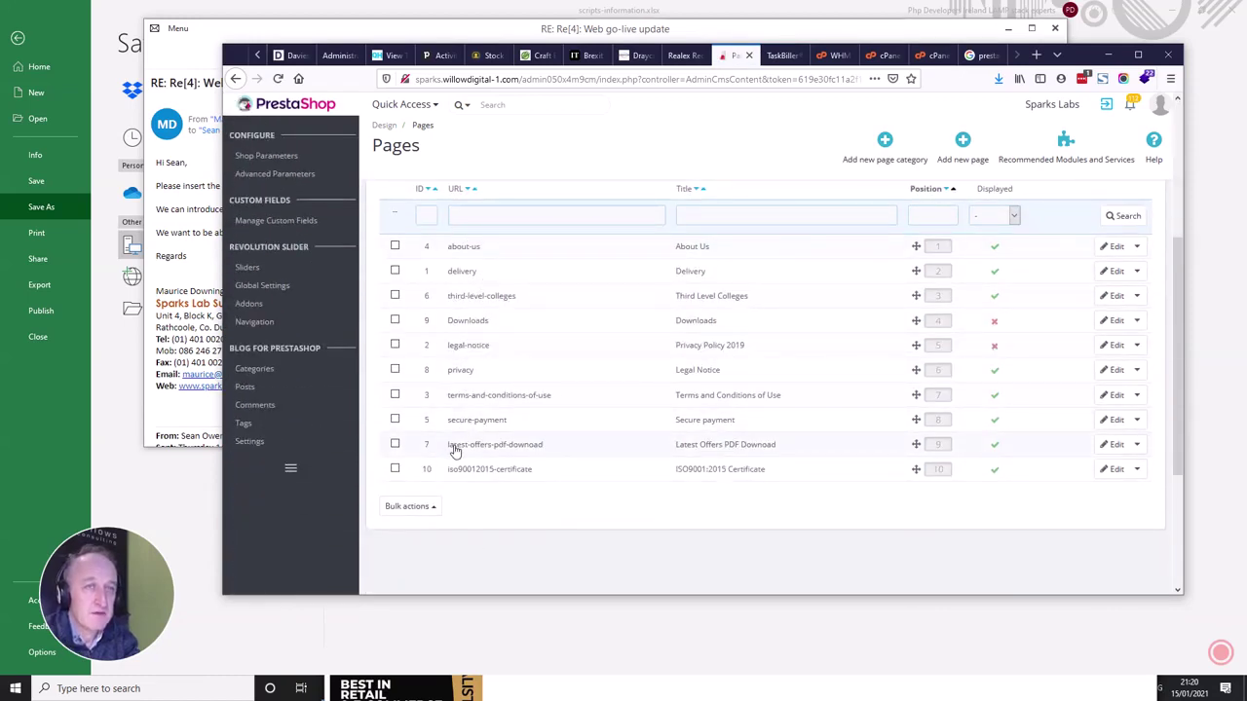
{"action": "left_click", "coordinate": [1118, 448]}
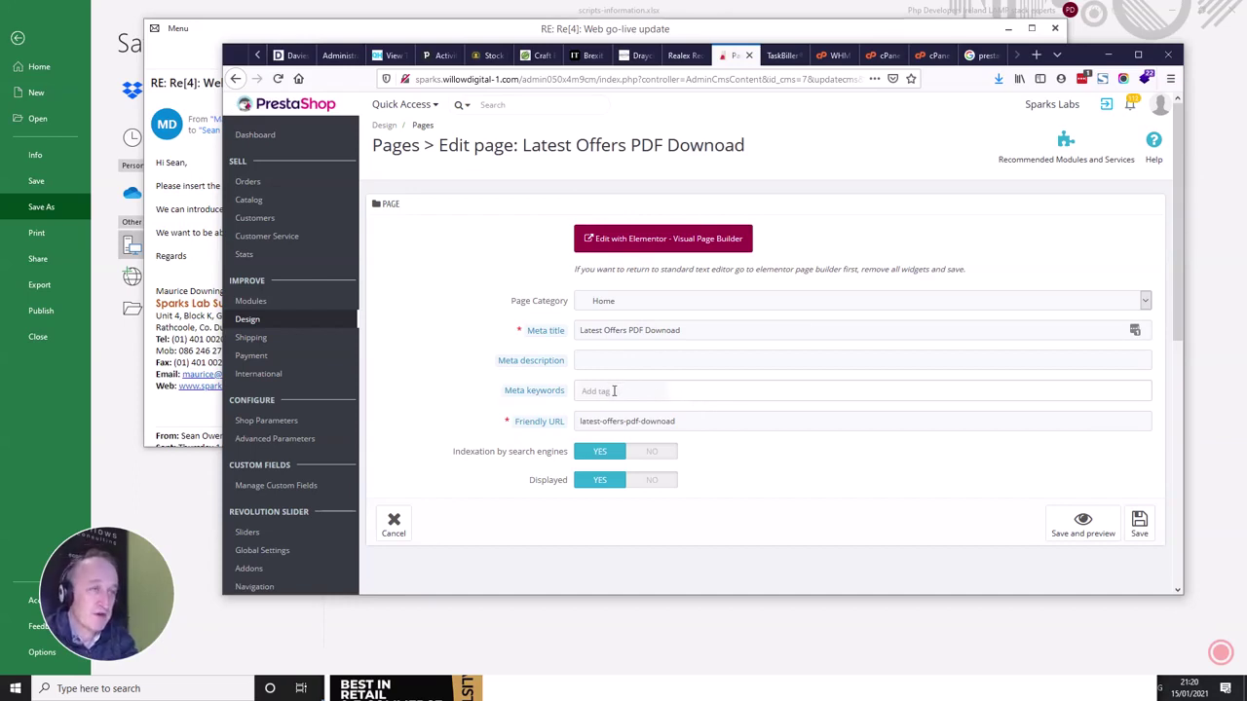
{"action": "left_click", "coordinate": [661, 245]}
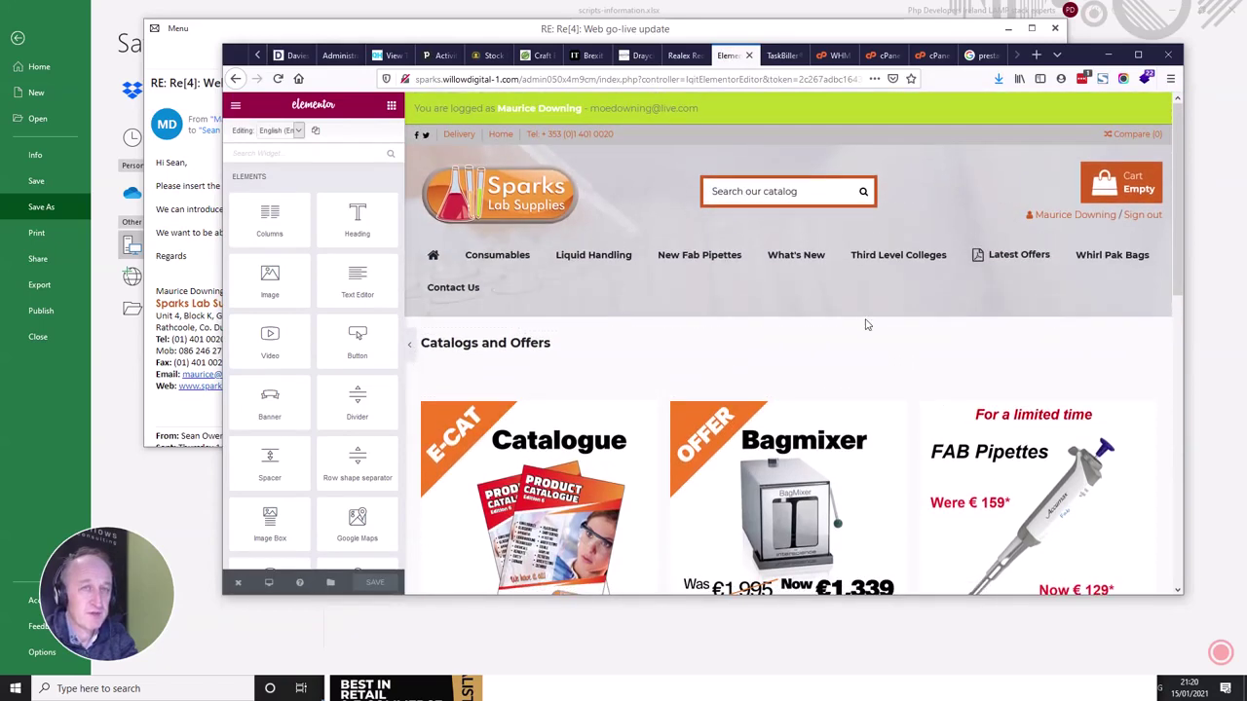
Step: Scroll to the bottom of the preview and add a three-column section below the offer images
{"action": "scroll", "coordinate": [904, 284], "scroll_direction": "down", "scroll_amount": 2}
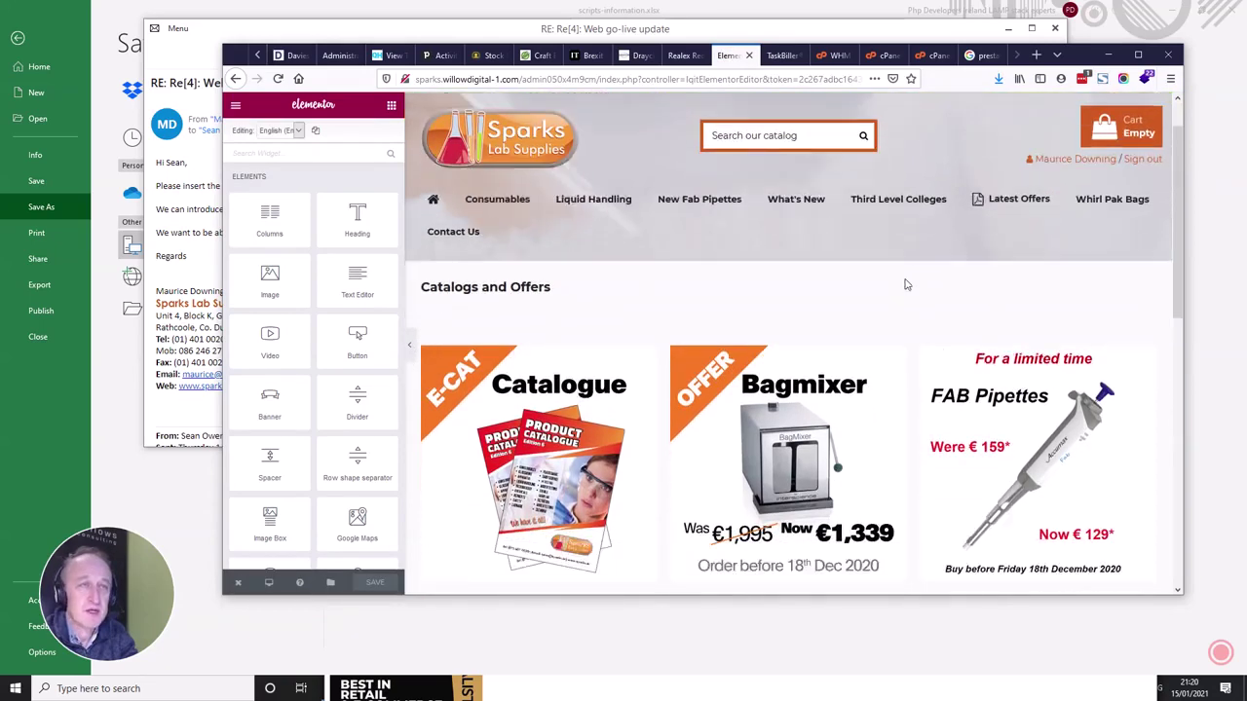
{"action": "scroll", "coordinate": [905, 284], "scroll_direction": "down", "scroll_amount": 1}
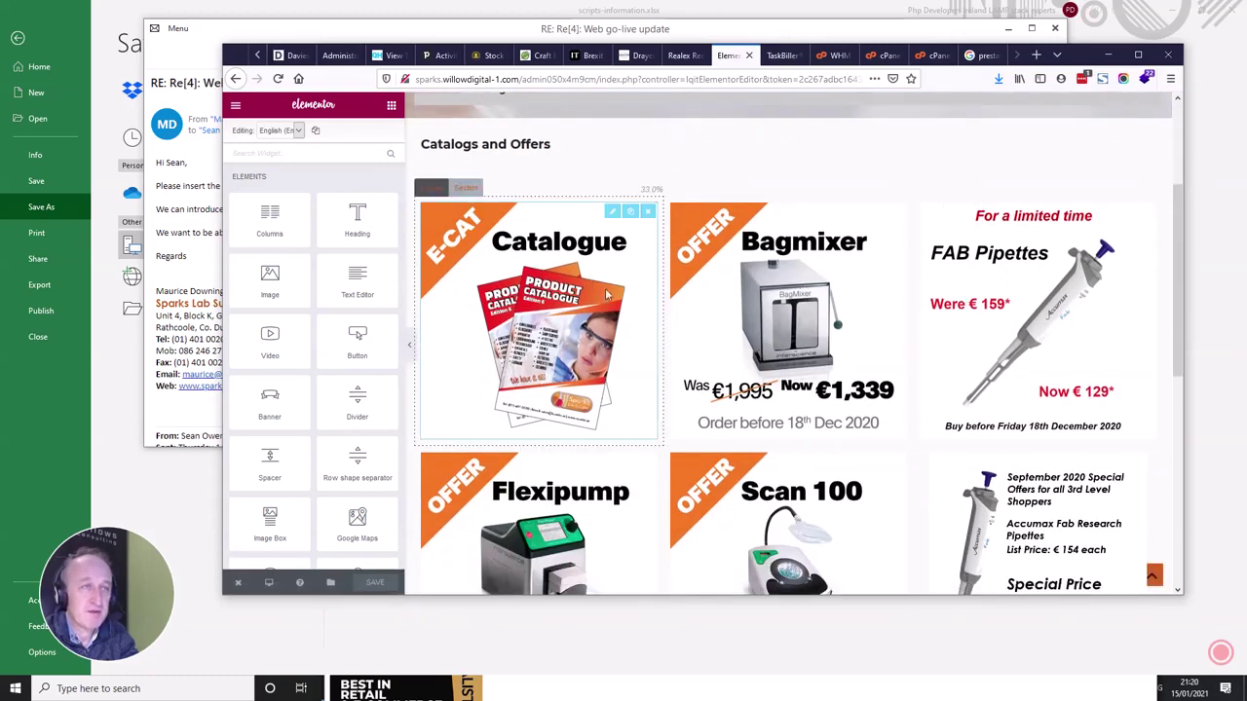
{"action": "scroll", "coordinate": [646, 289], "scroll_direction": "down", "scroll_amount": 4}
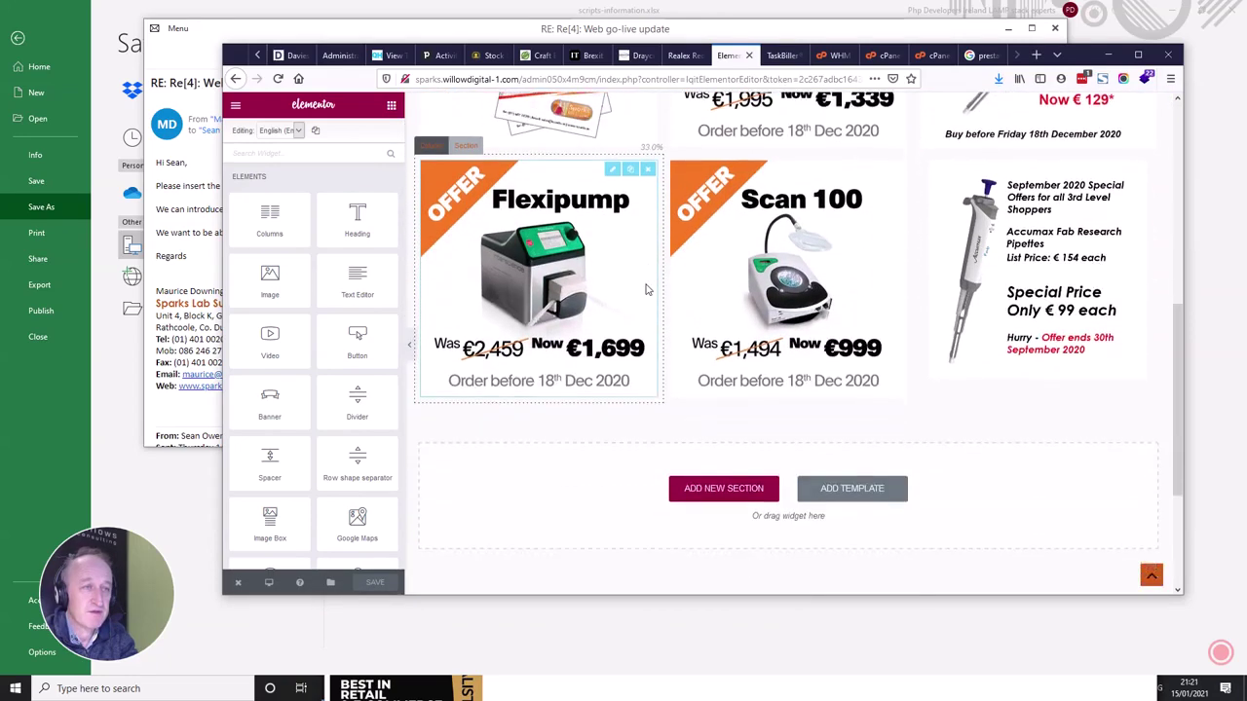
{"action": "scroll", "coordinate": [645, 289], "scroll_direction": "down", "scroll_amount": 1}
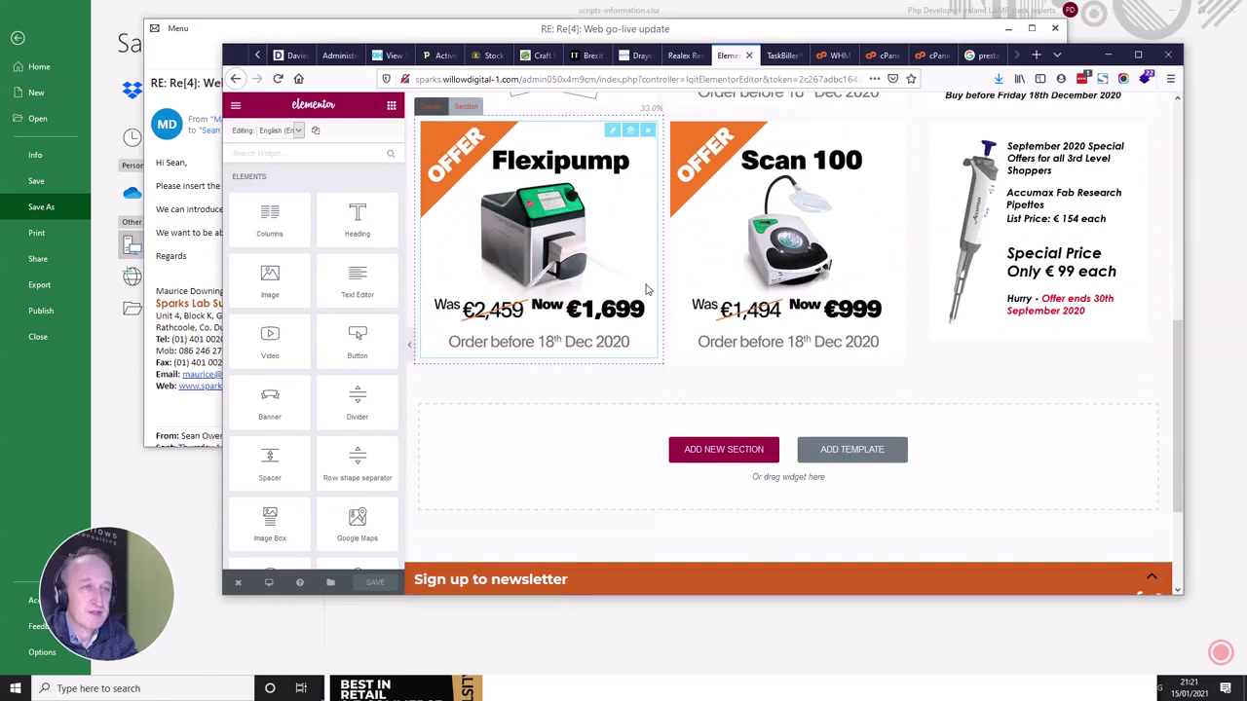
{"action": "left_click", "coordinate": [726, 451]}
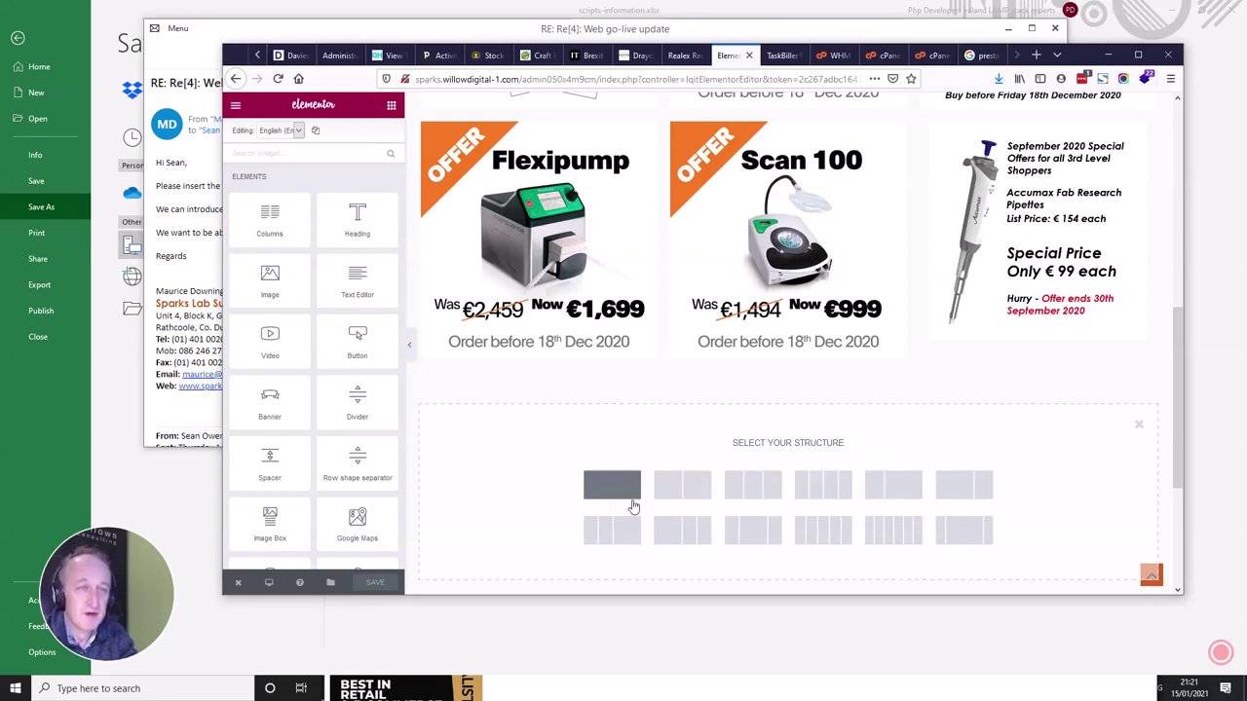
{"action": "left_click", "coordinate": [756, 491]}
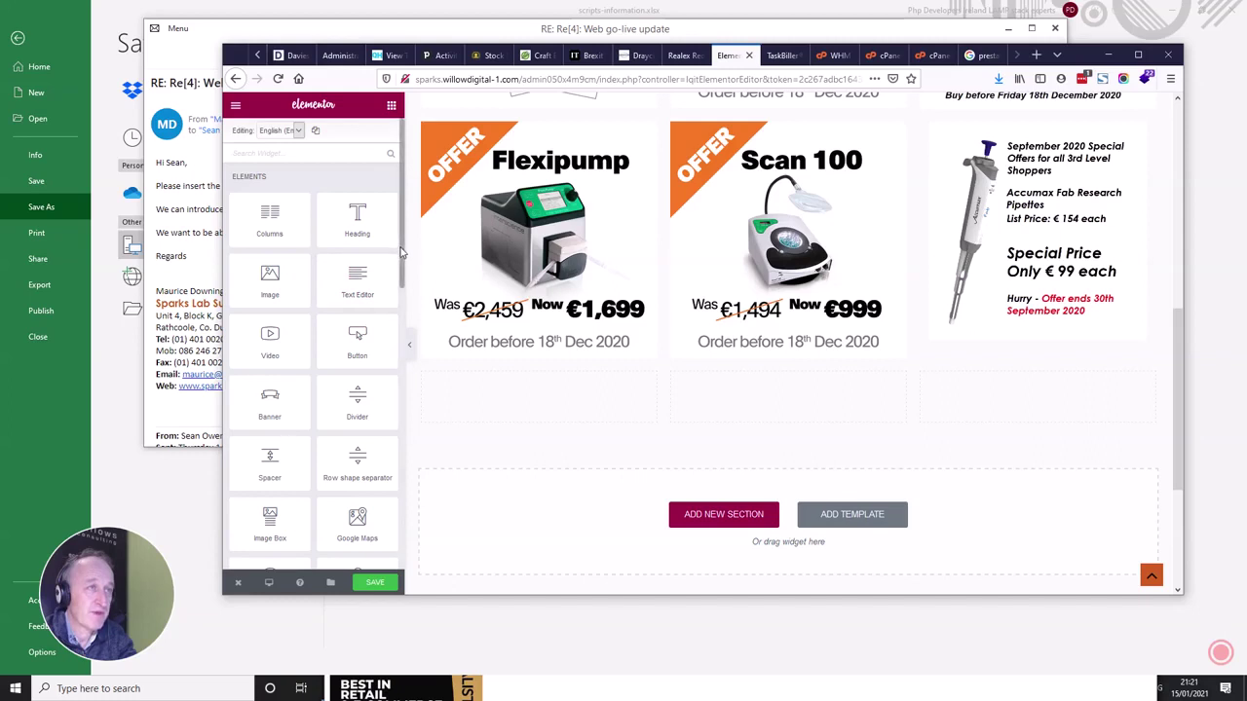
Step: Add a single-column section under the three-column one and drop a Brands logos widget into it
{"action": "left_click_drag", "start_coordinate": [399, 254], "coordinate": [395, 533]}
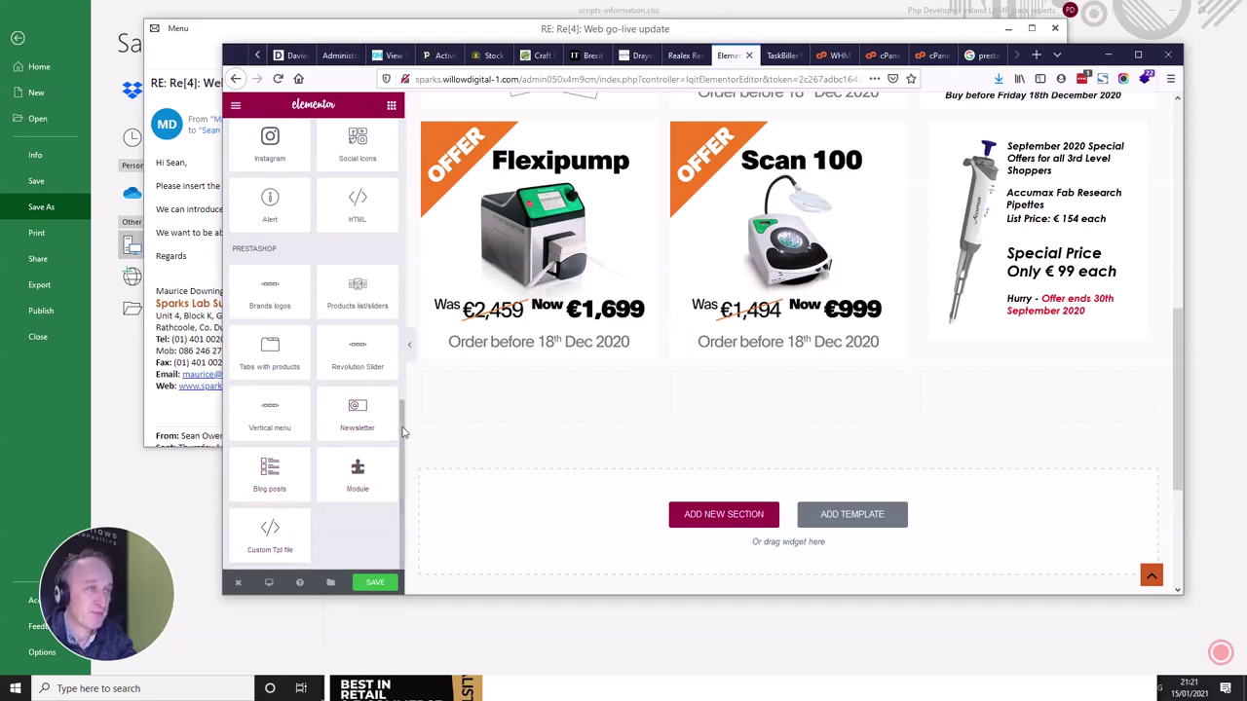
{"action": "scroll", "coordinate": [403, 428], "scroll_direction": "up", "scroll_amount": 1}
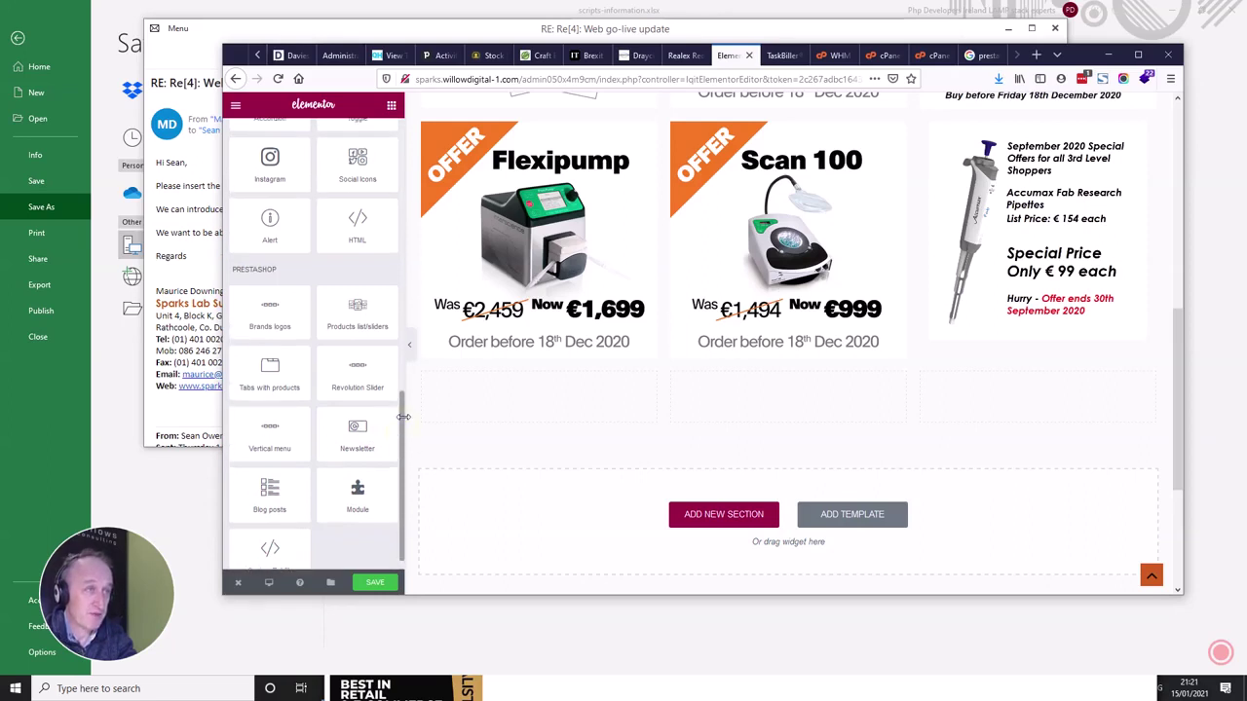
{"action": "scroll", "coordinate": [401, 417], "scroll_direction": "up", "scroll_amount": 1}
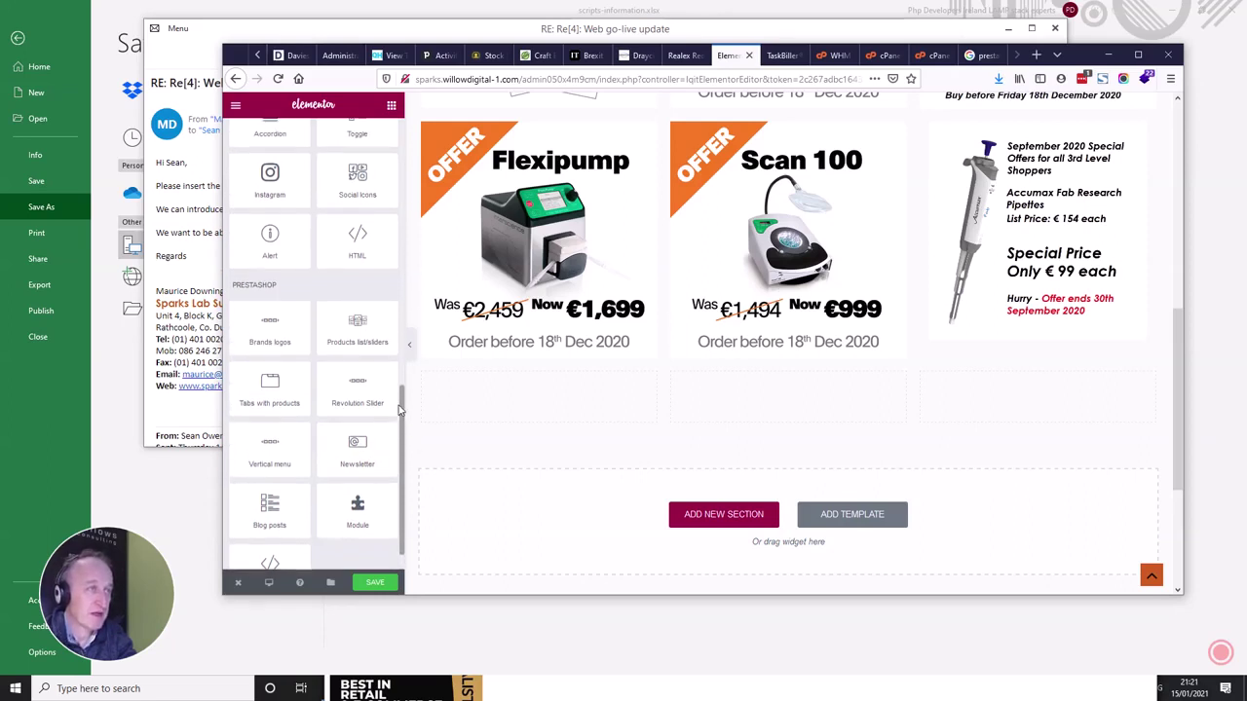
{"action": "scroll", "coordinate": [399, 396], "scroll_direction": "up", "scroll_amount": 4}
{"action": "left_click_drag", "start_coordinate": [399, 383], "coordinate": [400, 417]}
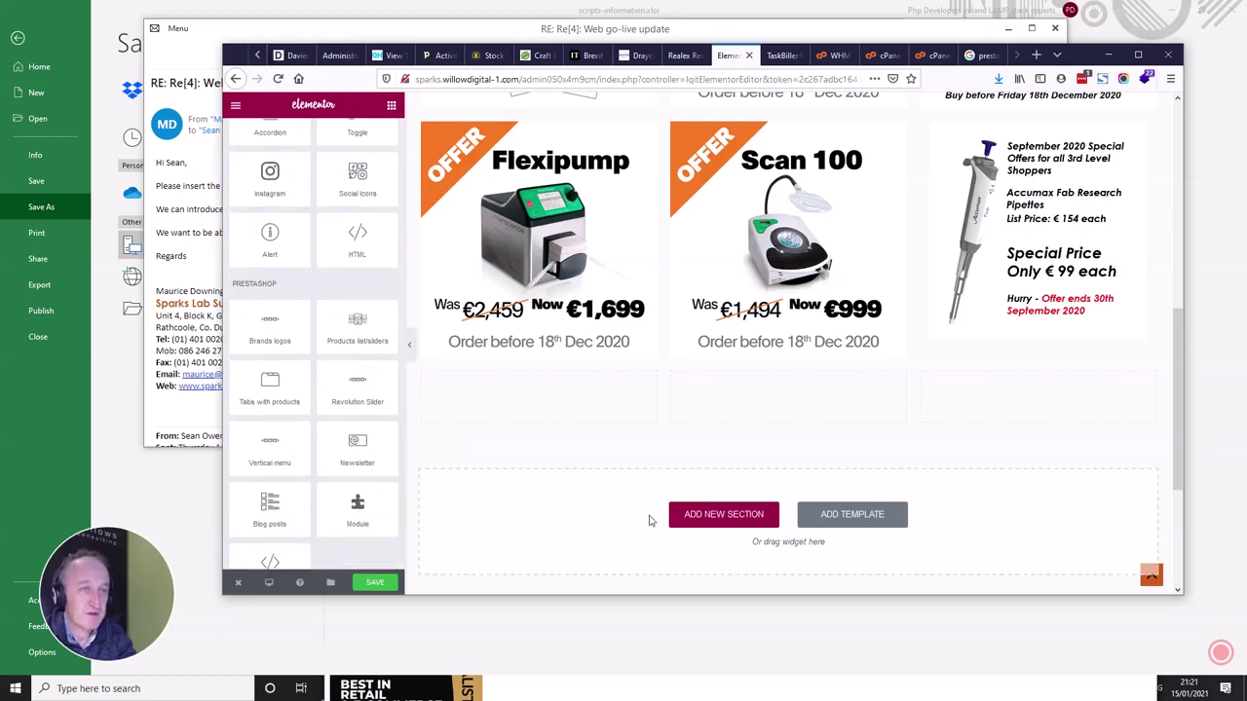
{"action": "left_click", "coordinate": [699, 516]}
{"action": "left_click", "coordinate": [626, 553]}
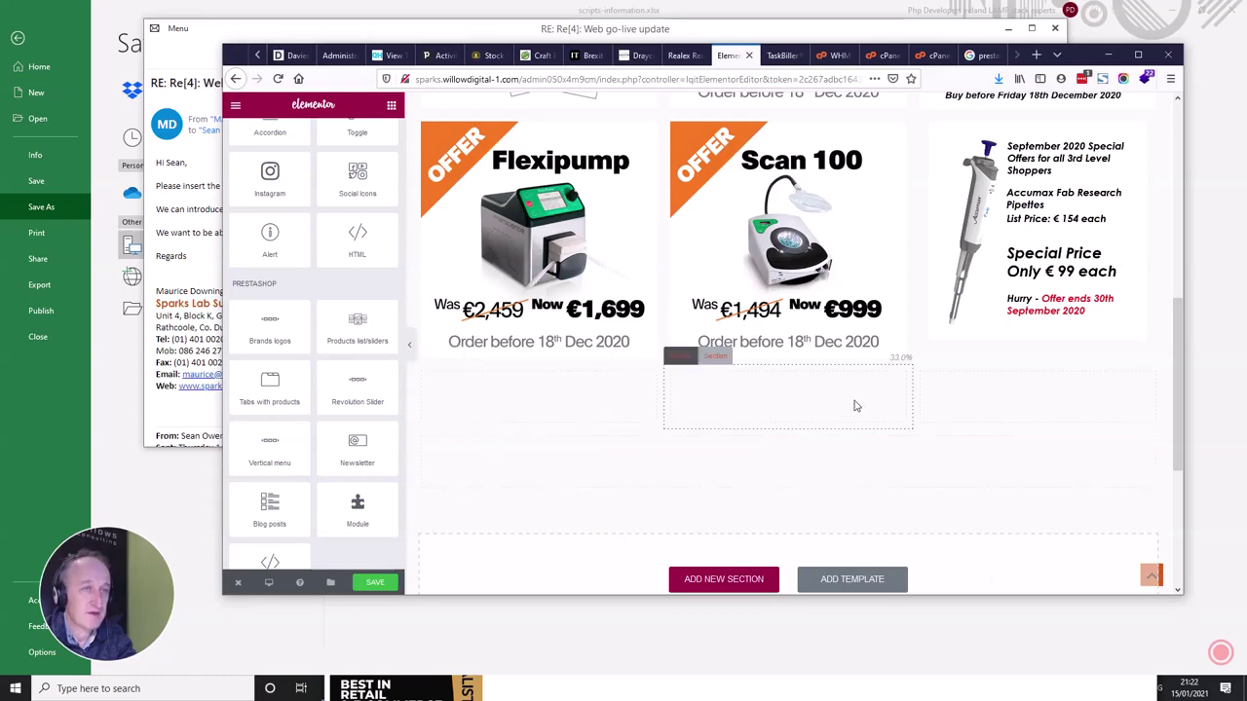
{"action": "left_click_drag", "start_coordinate": [270, 331], "coordinate": [565, 467]}
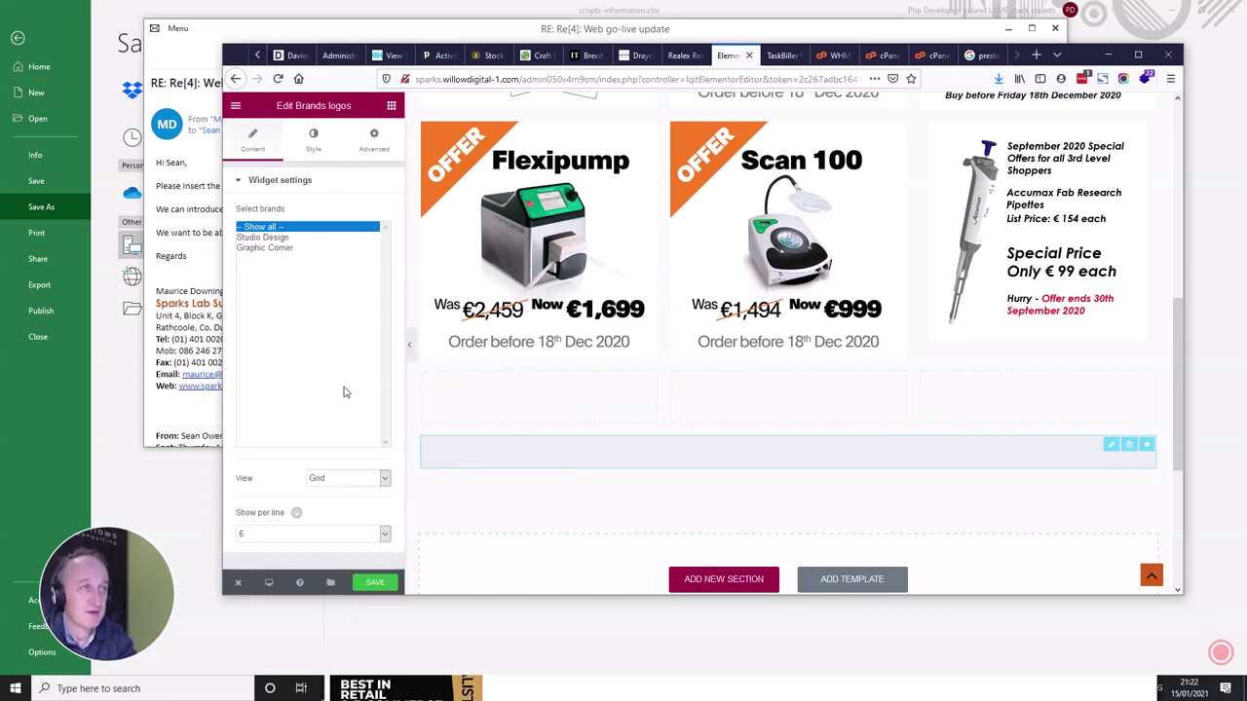
Step: Set the Brands logos widget to the Graphic Corner brand with 3 logos per line
{"action": "left_click", "coordinate": [274, 249]}
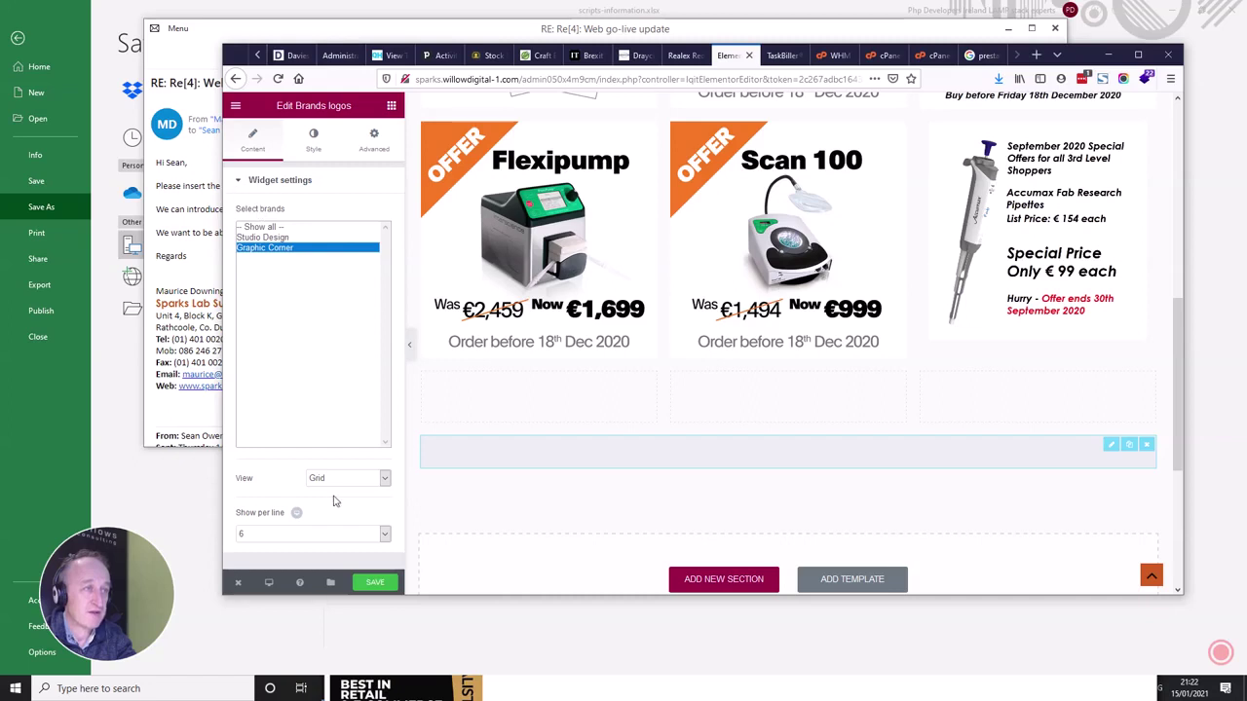
{"action": "left_click", "coordinate": [385, 537]}
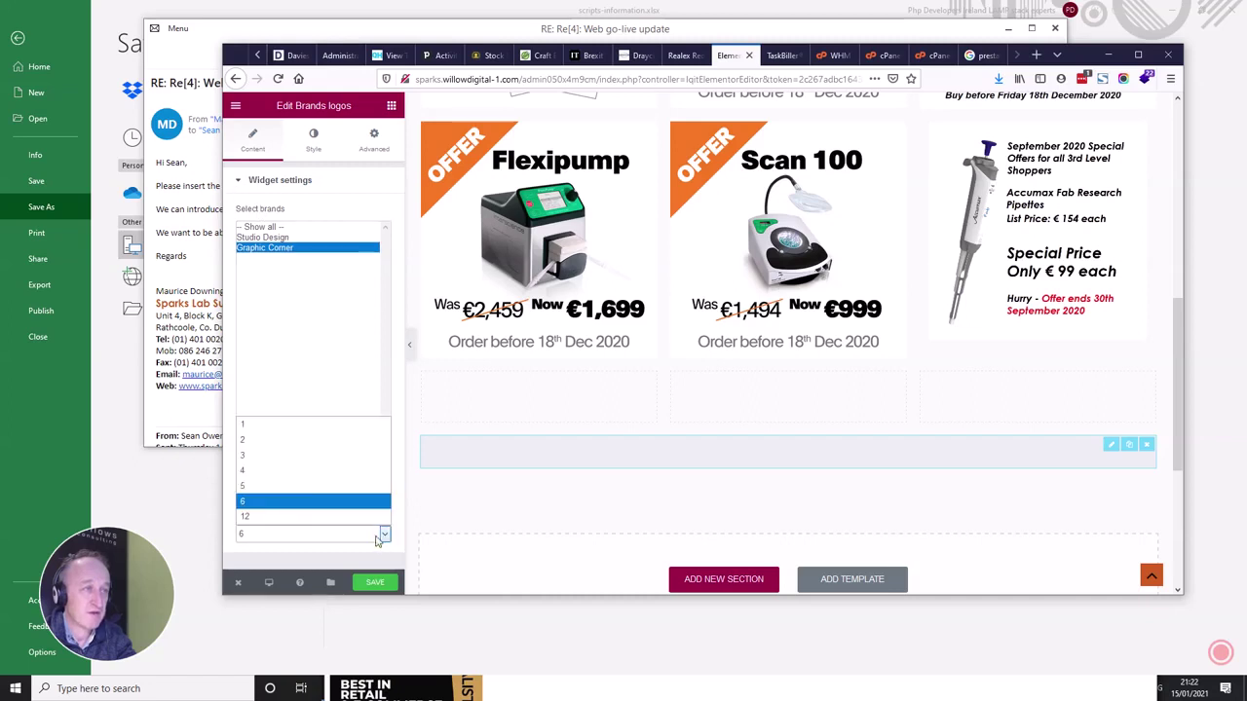
{"action": "left_click", "coordinate": [265, 454]}
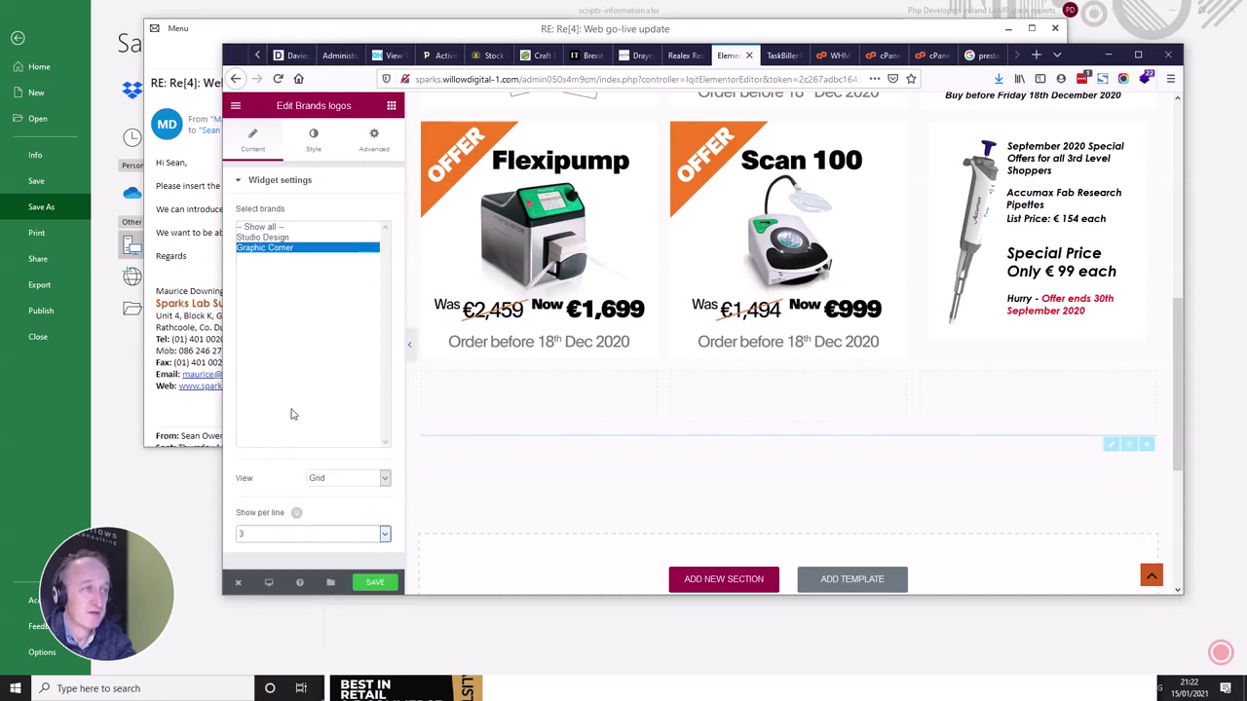
{"action": "left_click", "coordinate": [292, 409]}
{"action": "left_click", "coordinate": [256, 239]}
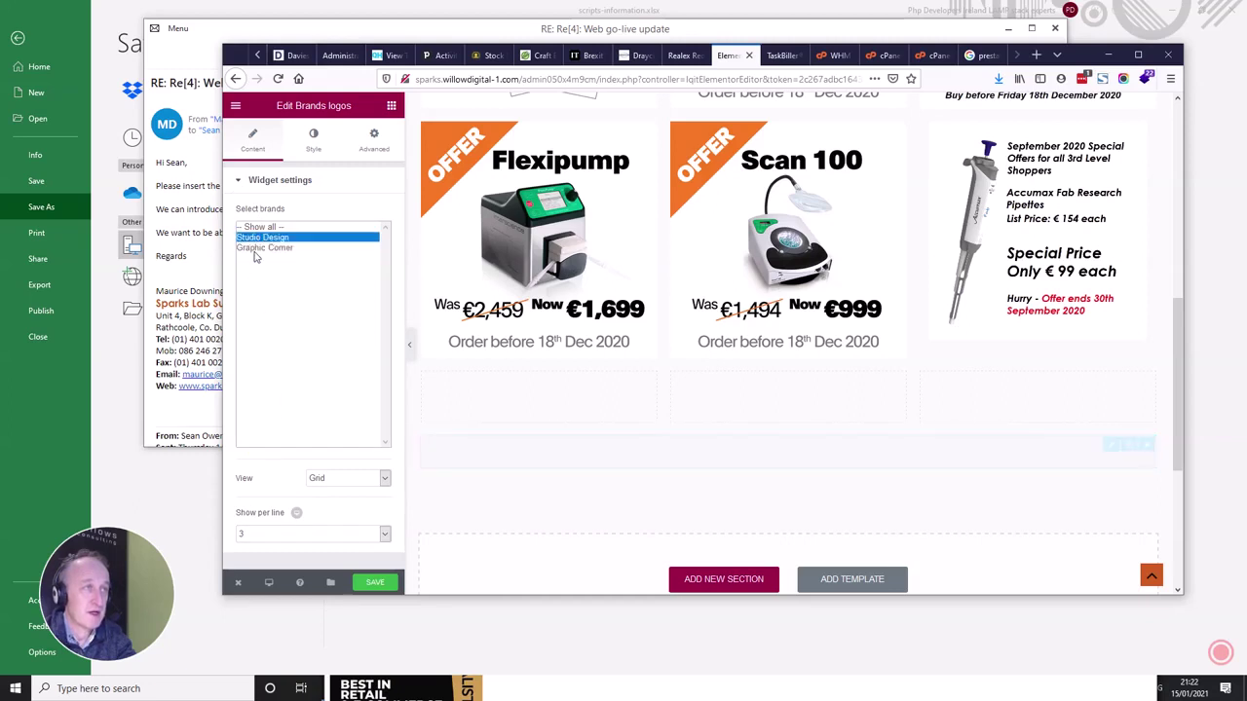
{"action": "left_click", "coordinate": [255, 250]}
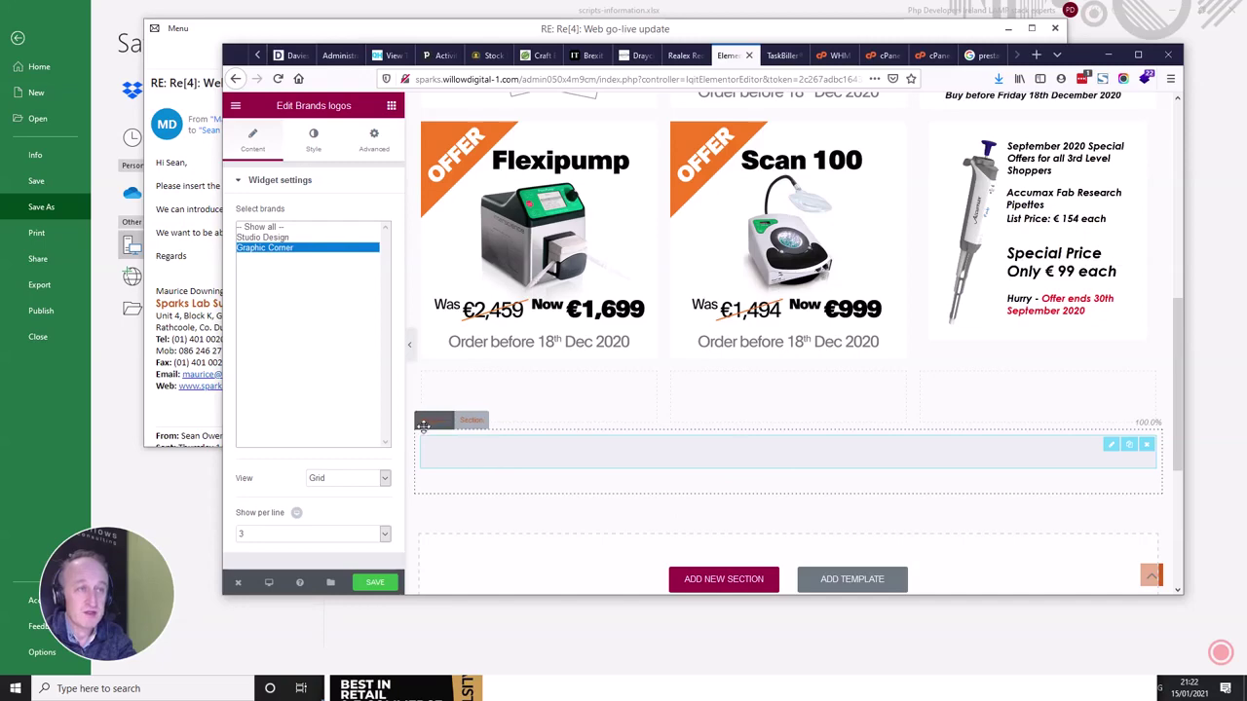
Step: Move the stray empty column out of the offers row and delete it
{"action": "left_click_drag", "start_coordinate": [423, 421], "coordinate": [425, 348]}
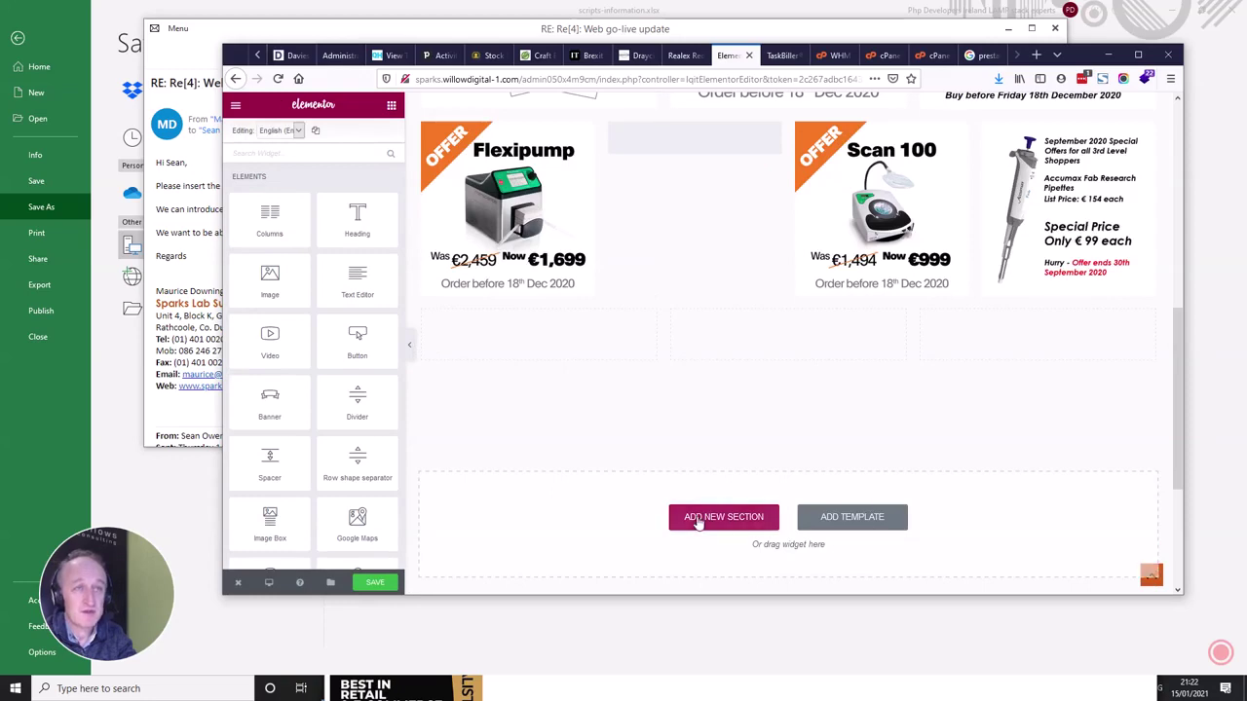
{"action": "scroll", "coordinate": [682, 399], "scroll_direction": "up", "scroll_amount": 3}
{"action": "scroll", "coordinate": [611, 392], "scroll_direction": "down", "scroll_amount": 1}
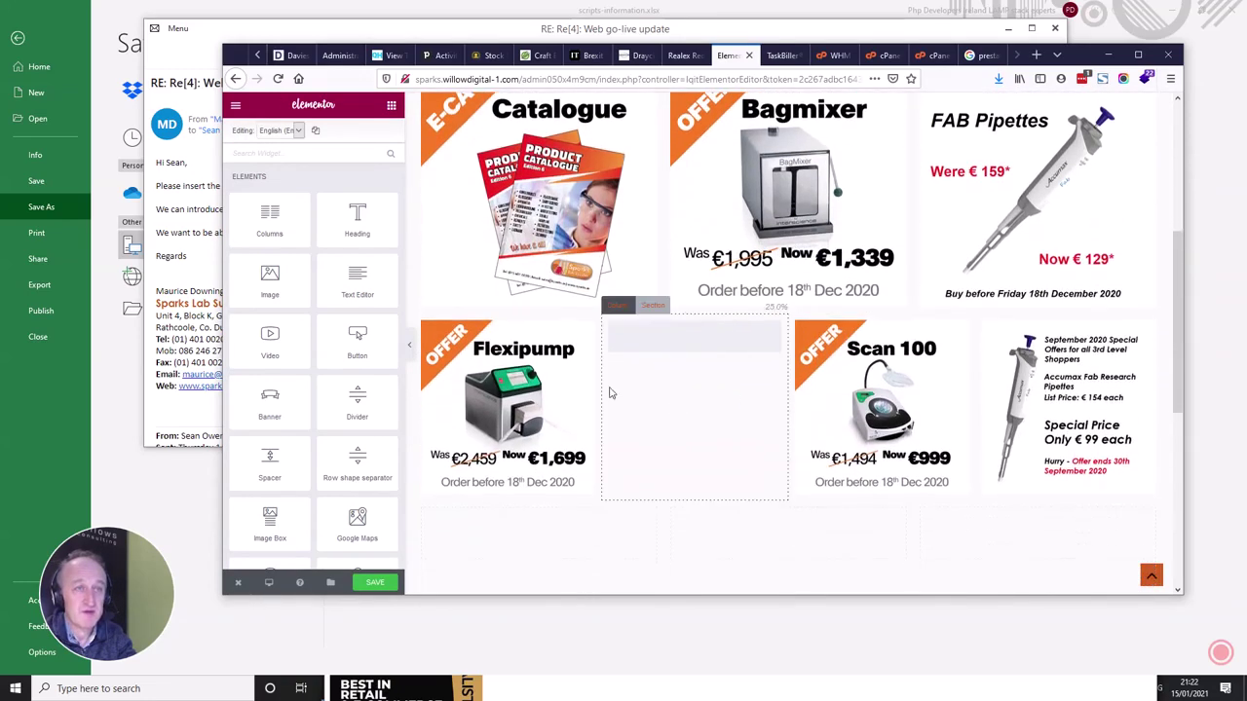
{"action": "left_click_drag", "start_coordinate": [618, 305], "coordinate": [450, 548]}
{"action": "scroll", "coordinate": [598, 471], "scroll_direction": "down", "scroll_amount": 3}
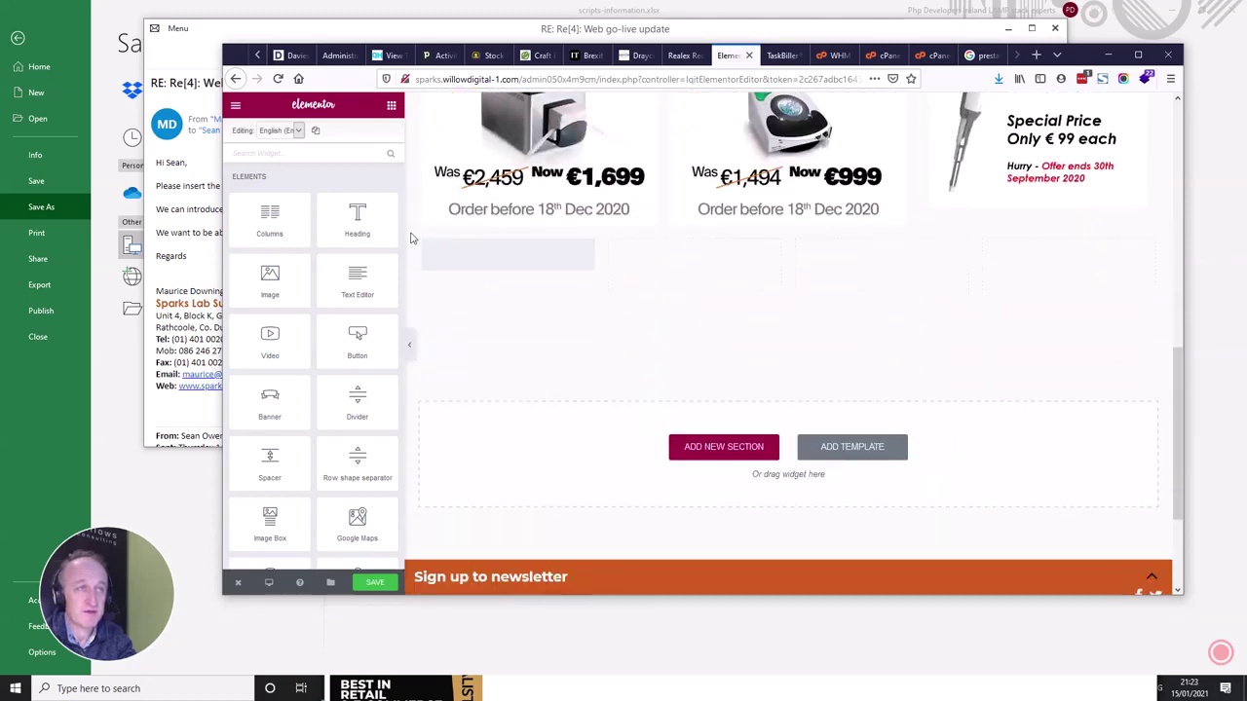
{"action": "mouse_move", "coordinate": [584, 251]}
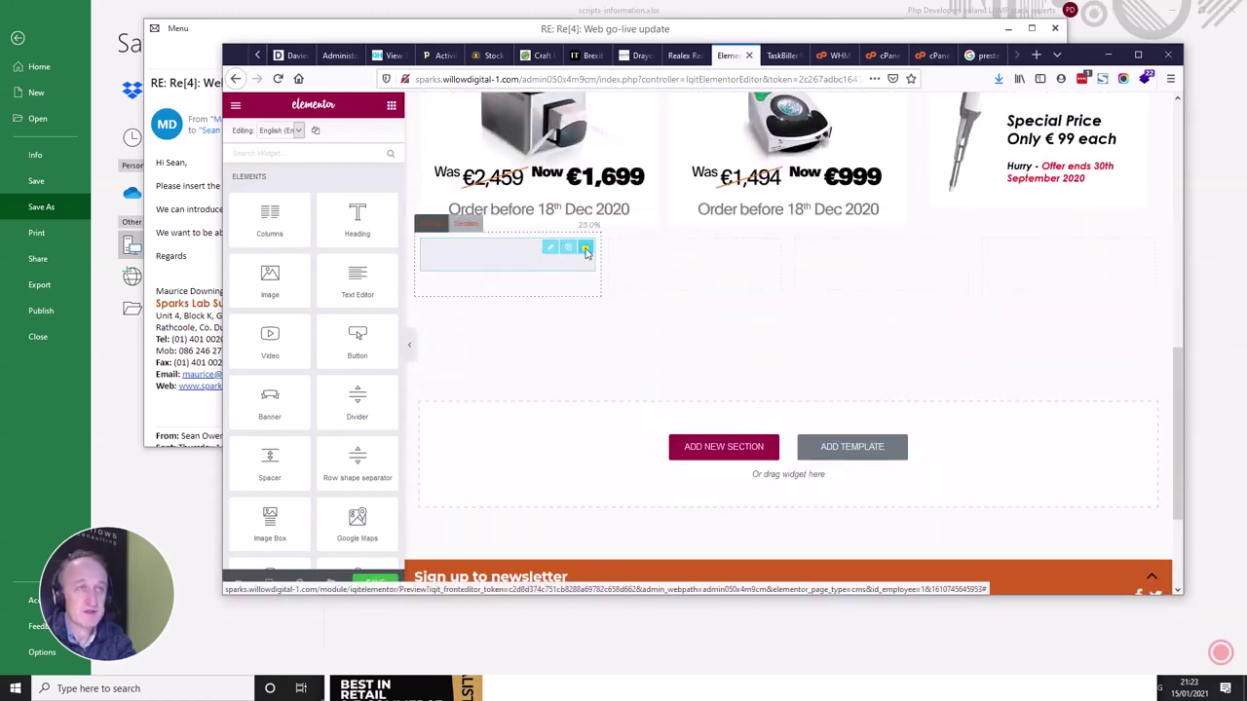
{"action": "left_click", "coordinate": [584, 251]}
{"action": "left_click", "coordinate": [760, 317]}
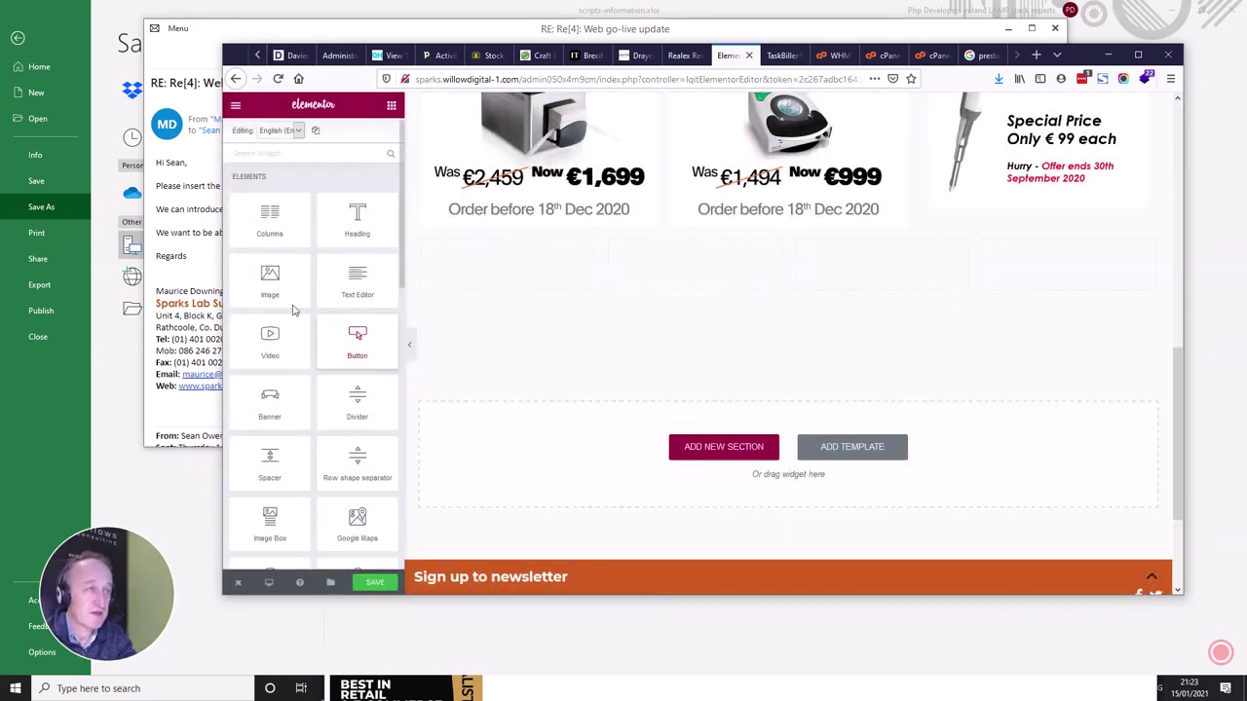
Step: Drop an Image widget into the first column and set its picture to coming-soon.jpg
{"action": "left_click_drag", "start_coordinate": [273, 283], "coordinate": [497, 275]}
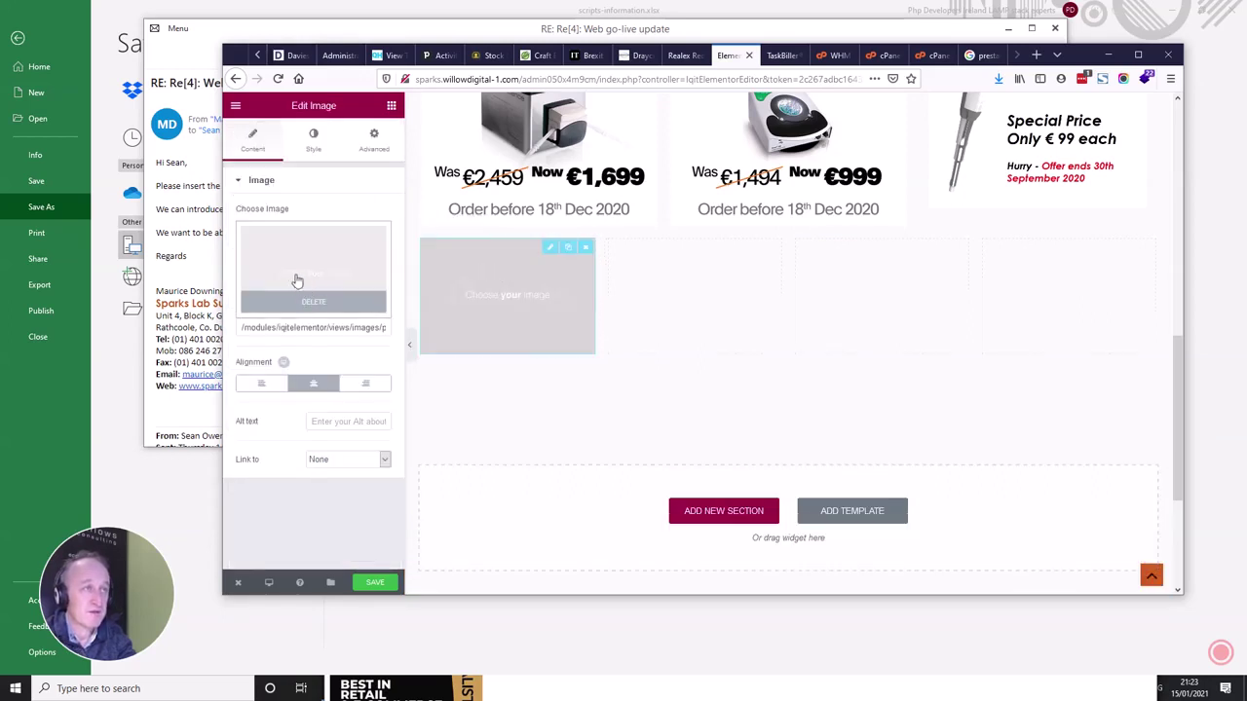
{"action": "left_click", "coordinate": [297, 275]}
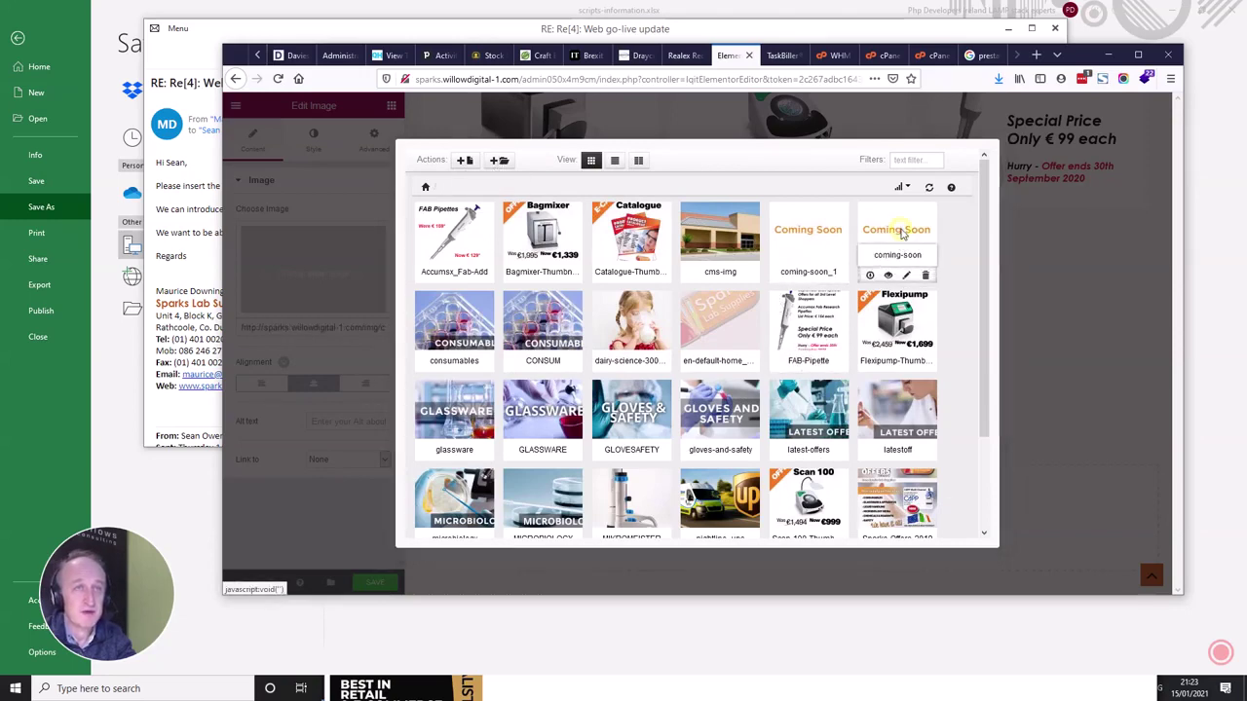
{"action": "left_click", "coordinate": [897, 234]}
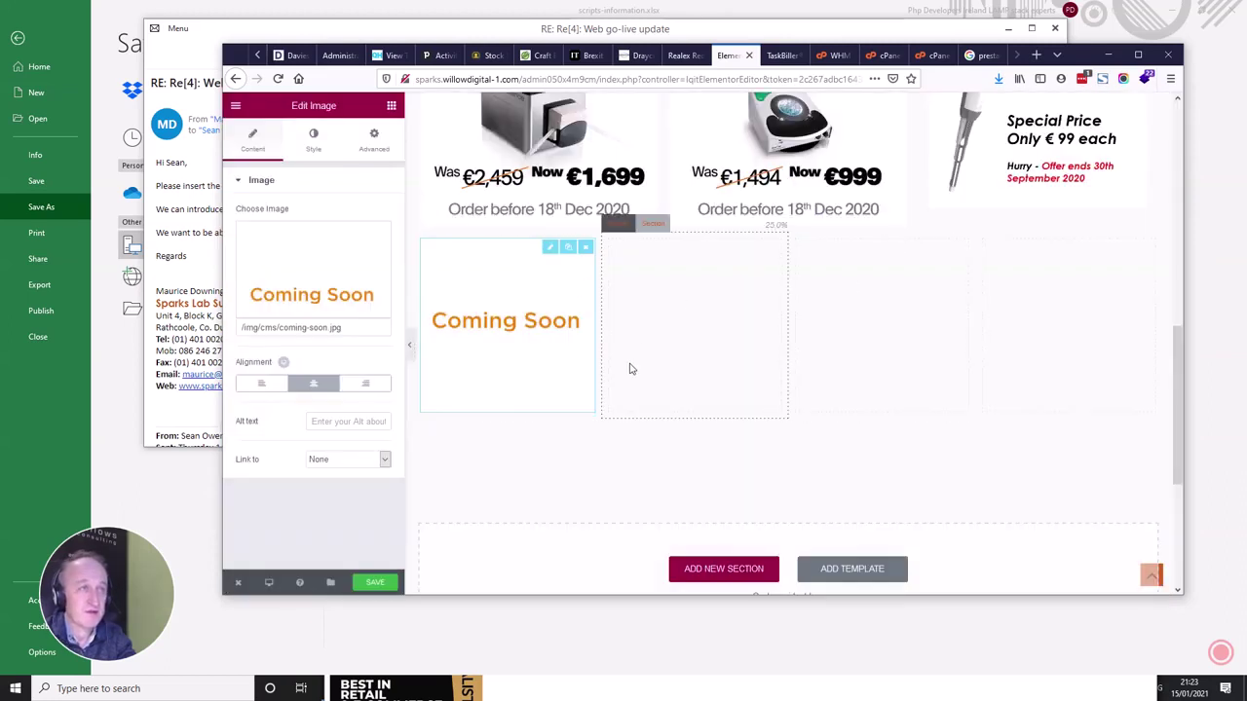
{"action": "left_click", "coordinate": [698, 332]}
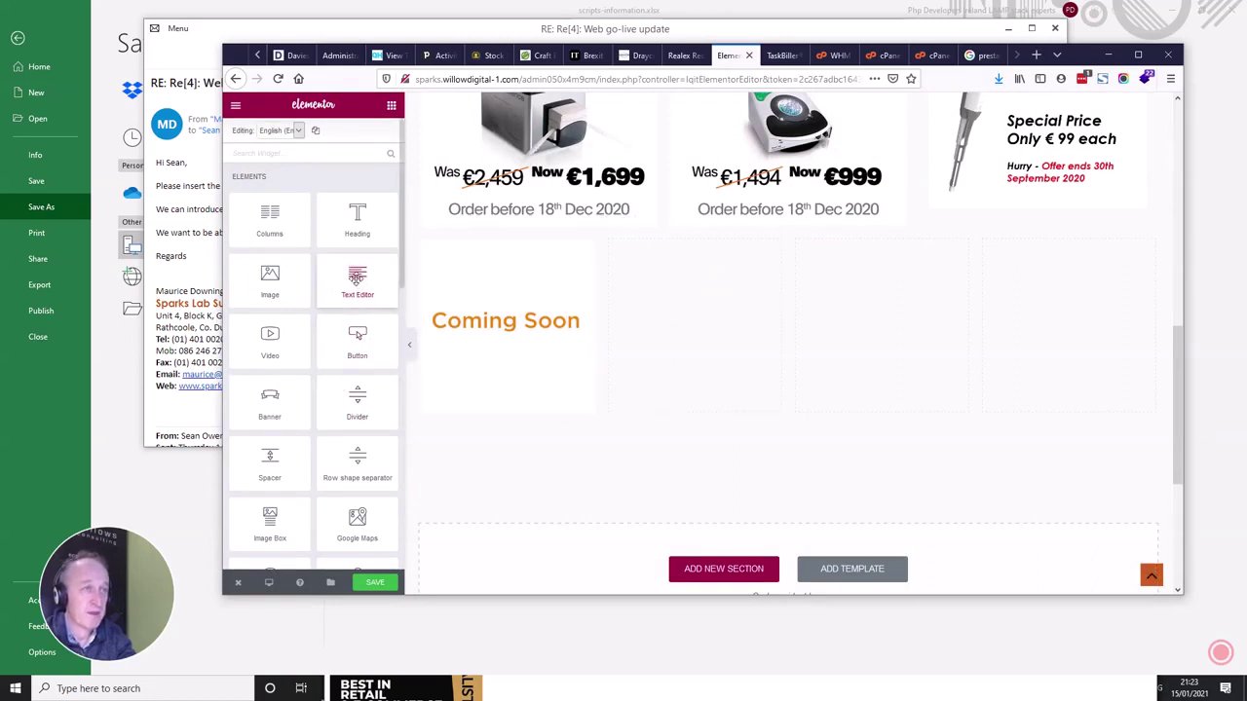
{"action": "scroll", "coordinate": [349, 356], "scroll_direction": "down", "scroll_amount": 1}
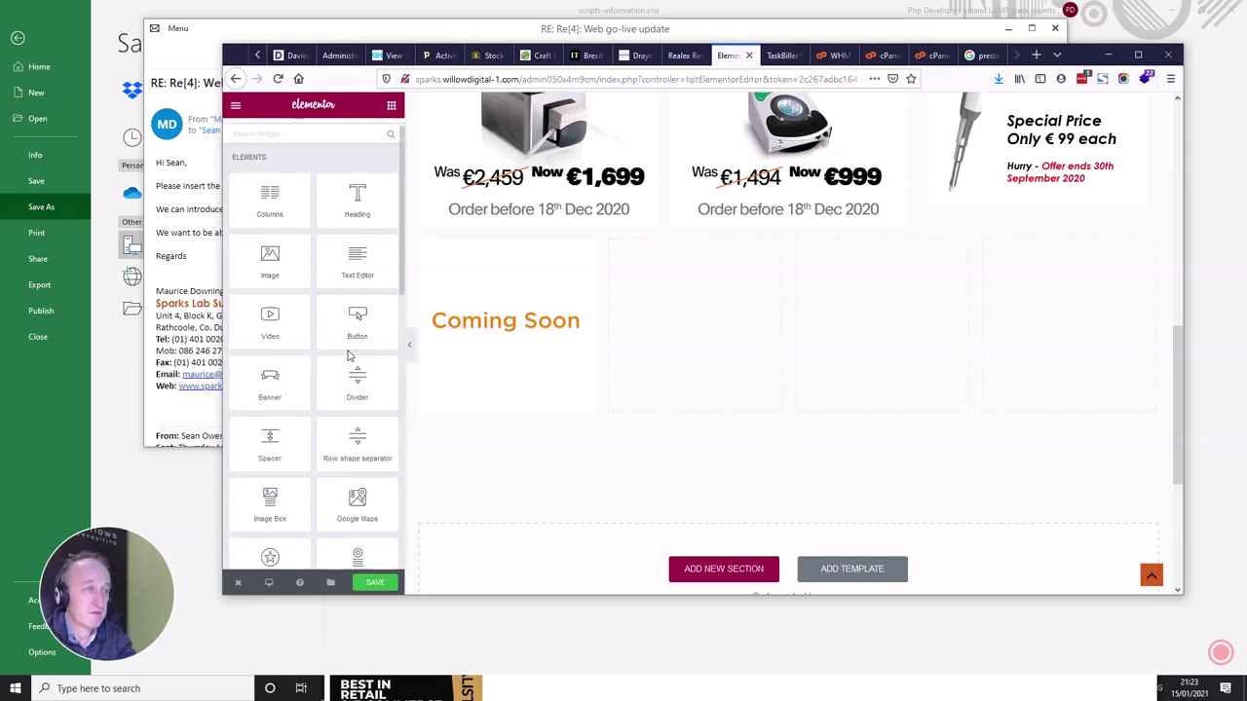
{"action": "scroll", "coordinate": [349, 356], "scroll_direction": "down", "scroll_amount": 2}
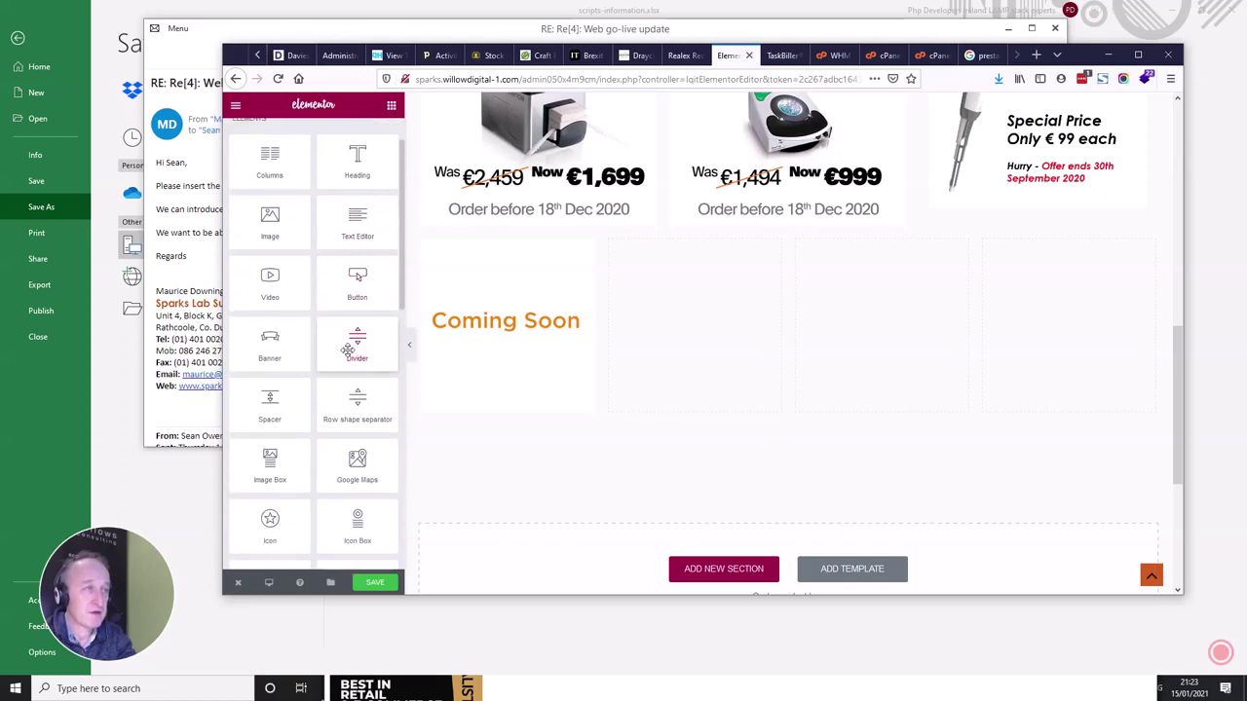
Step: Add an Image Carousel to the second column with a dairy-science slide
{"action": "scroll", "coordinate": [348, 349], "scroll_direction": "down", "scroll_amount": 2}
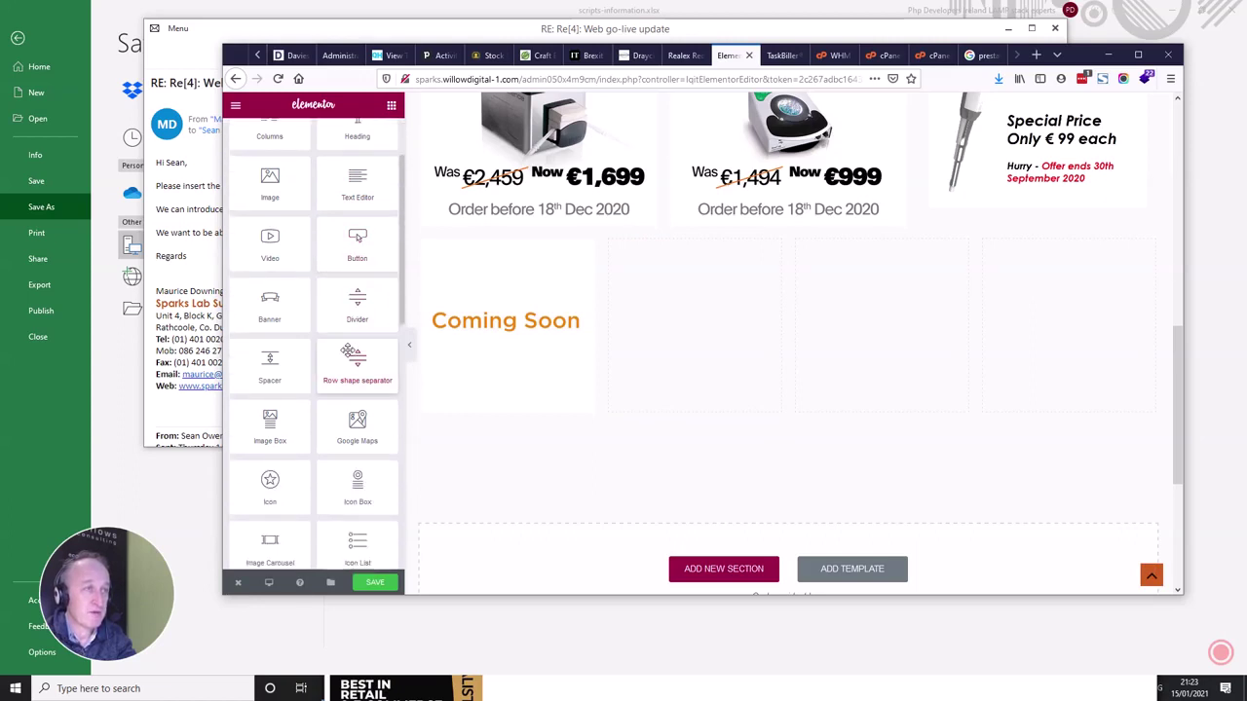
{"action": "scroll", "coordinate": [349, 349], "scroll_direction": "down", "scroll_amount": 3}
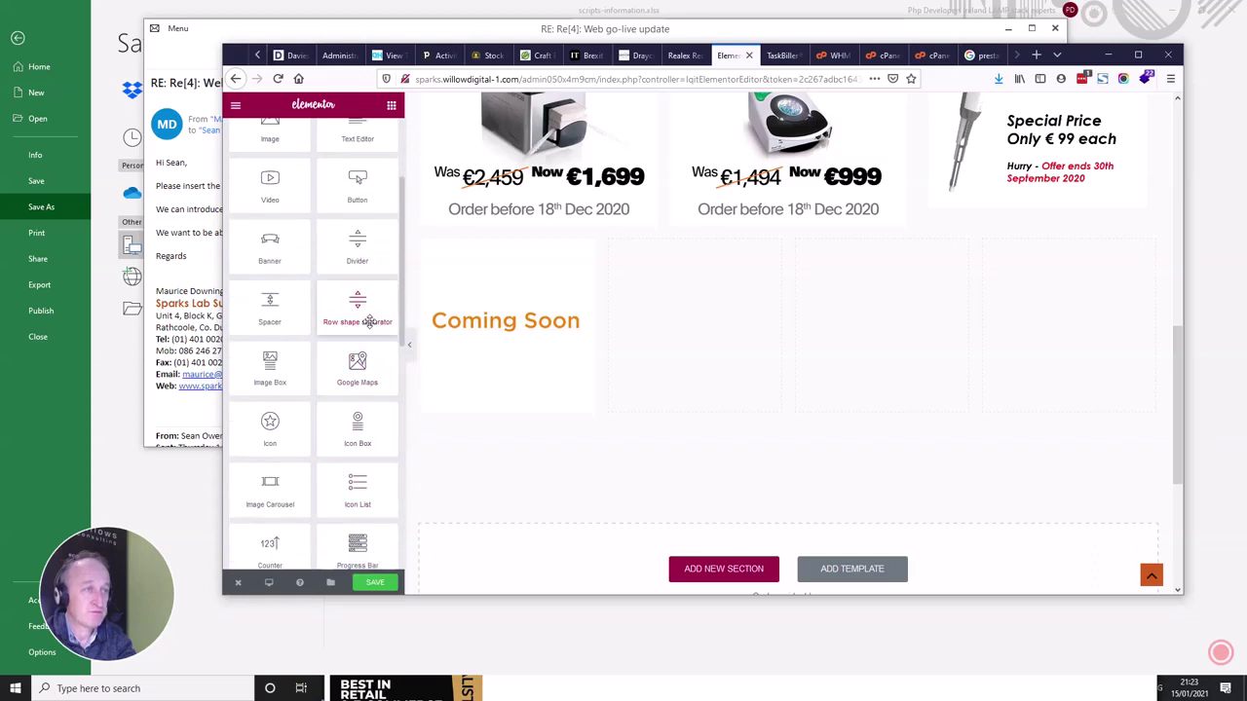
{"action": "scroll", "coordinate": [366, 326], "scroll_direction": "down", "scroll_amount": 3}
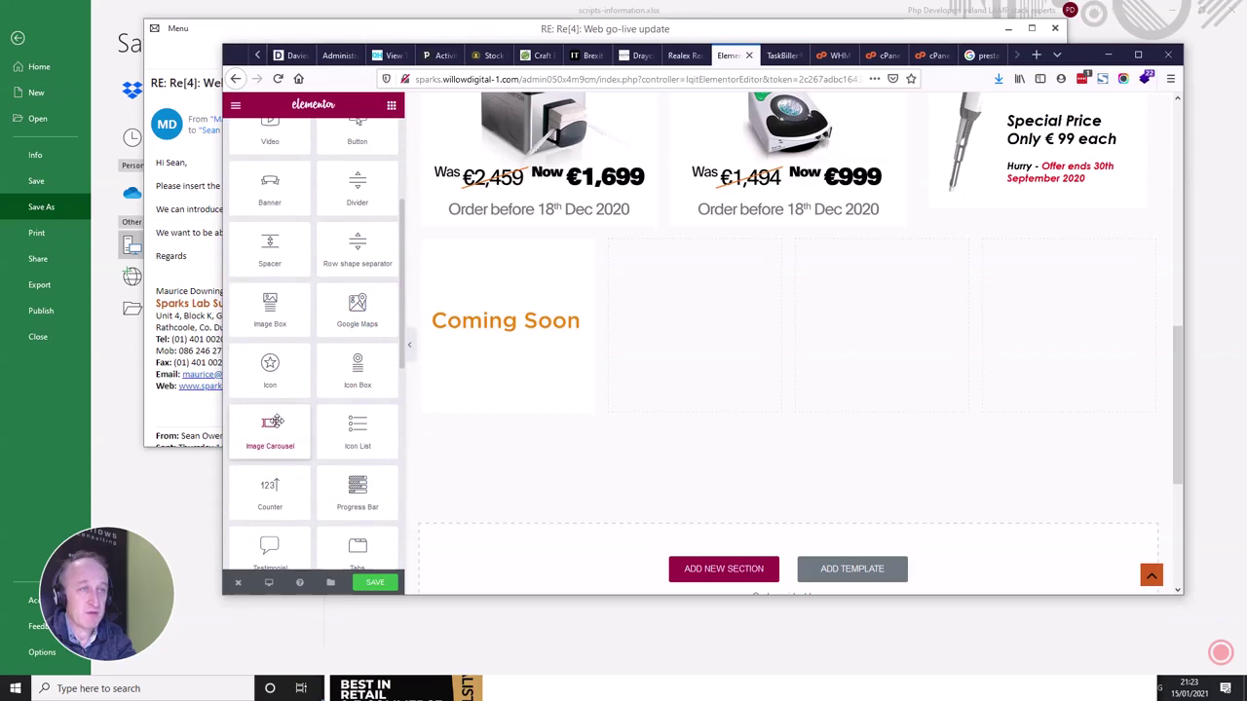
{"action": "left_click_drag", "start_coordinate": [272, 421], "coordinate": [701, 345]}
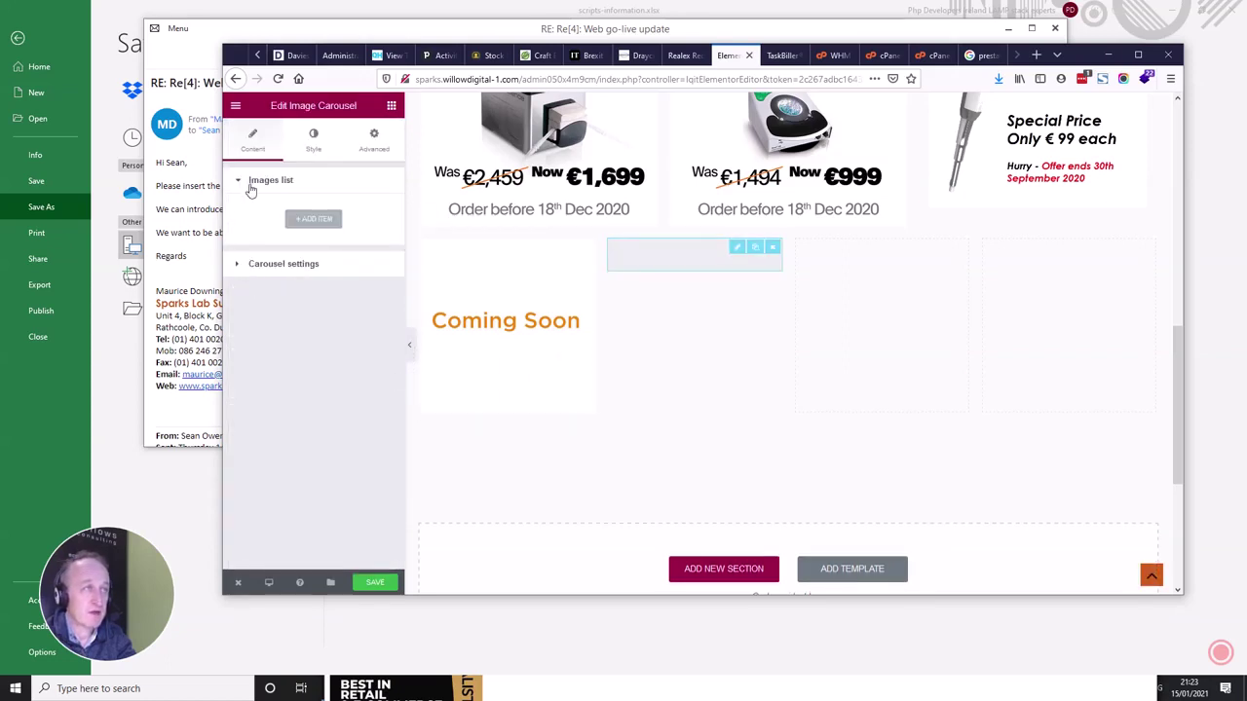
{"action": "left_click", "coordinate": [310, 219]}
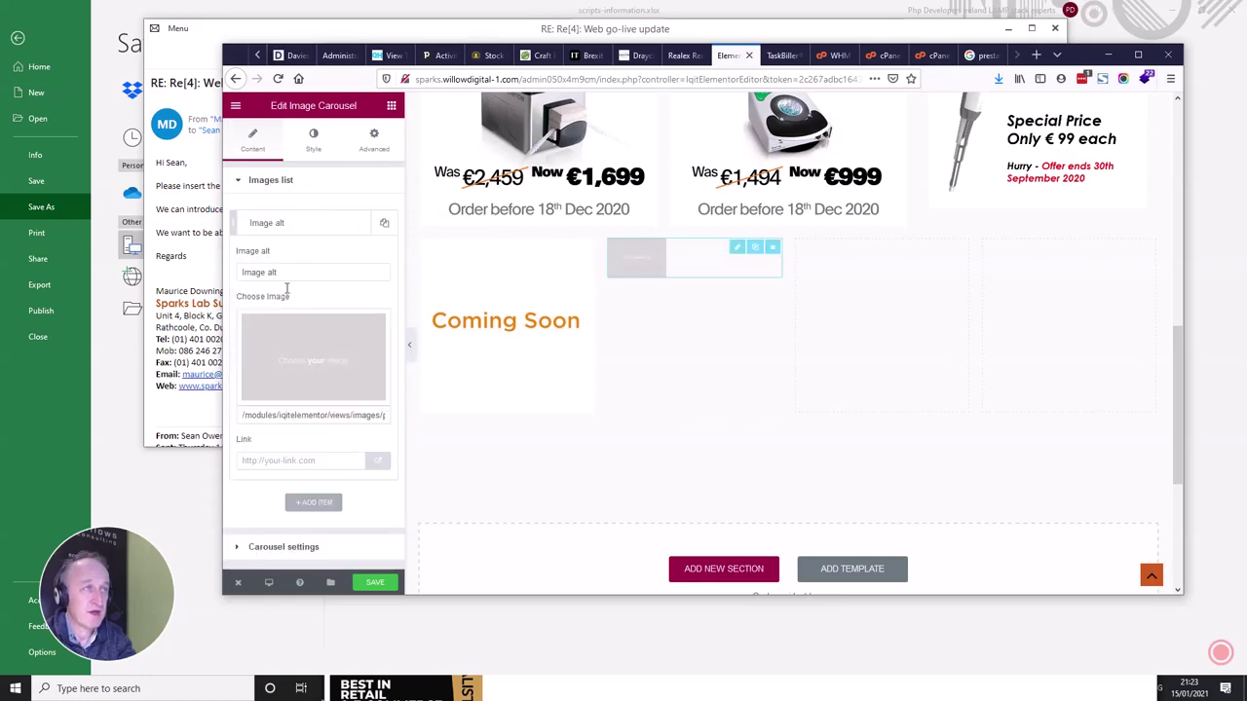
{"action": "left_click", "coordinate": [312, 365]}
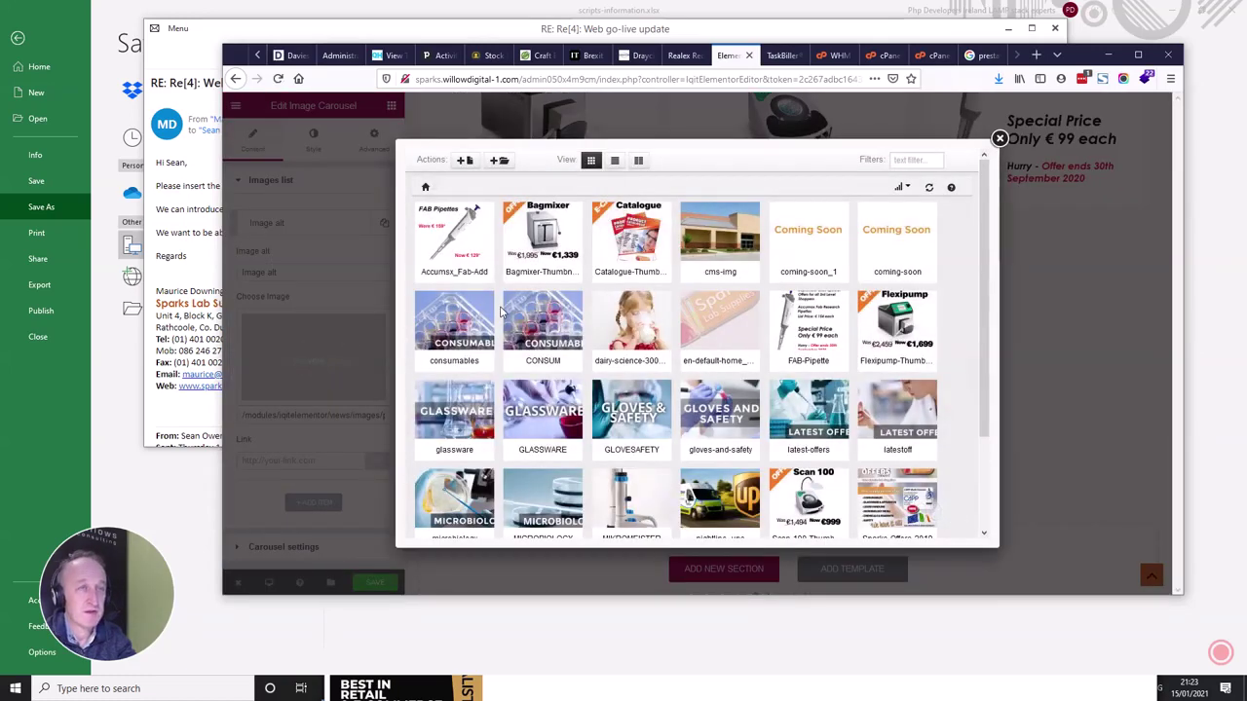
{"action": "left_click", "coordinate": [631, 331]}
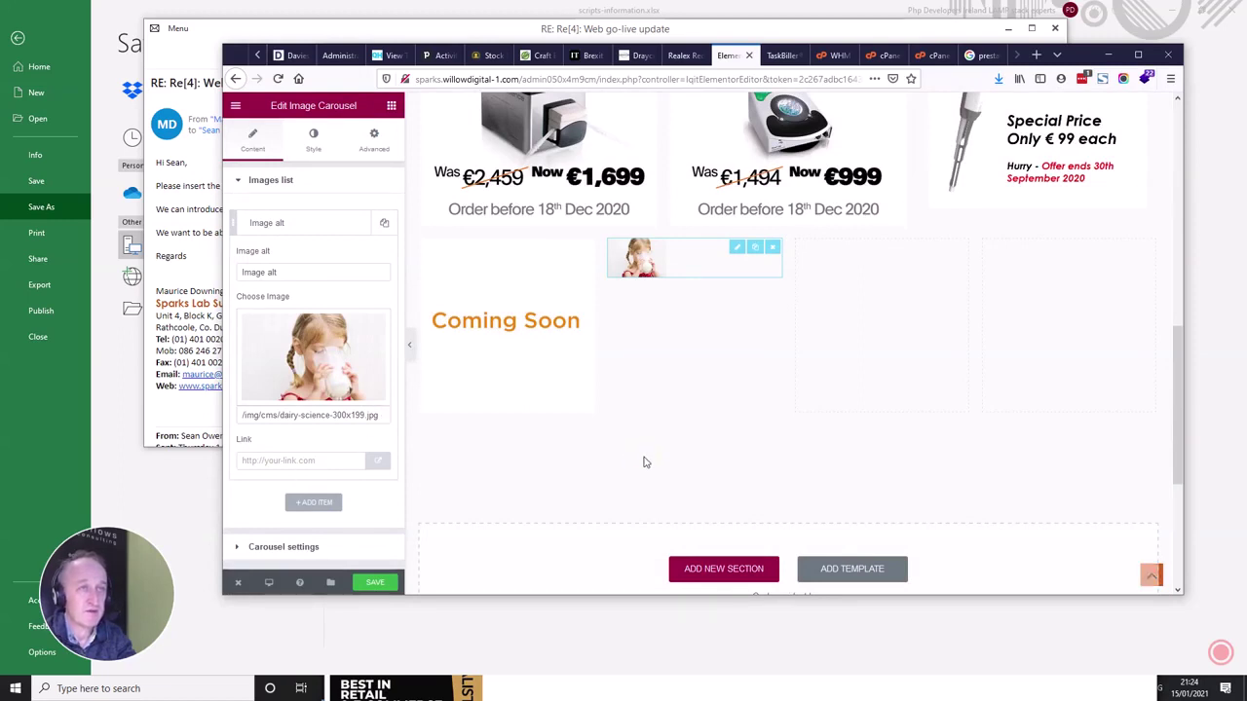
Step: Delete the trial Image Carousel and save the page
{"action": "left_click", "coordinate": [771, 250]}
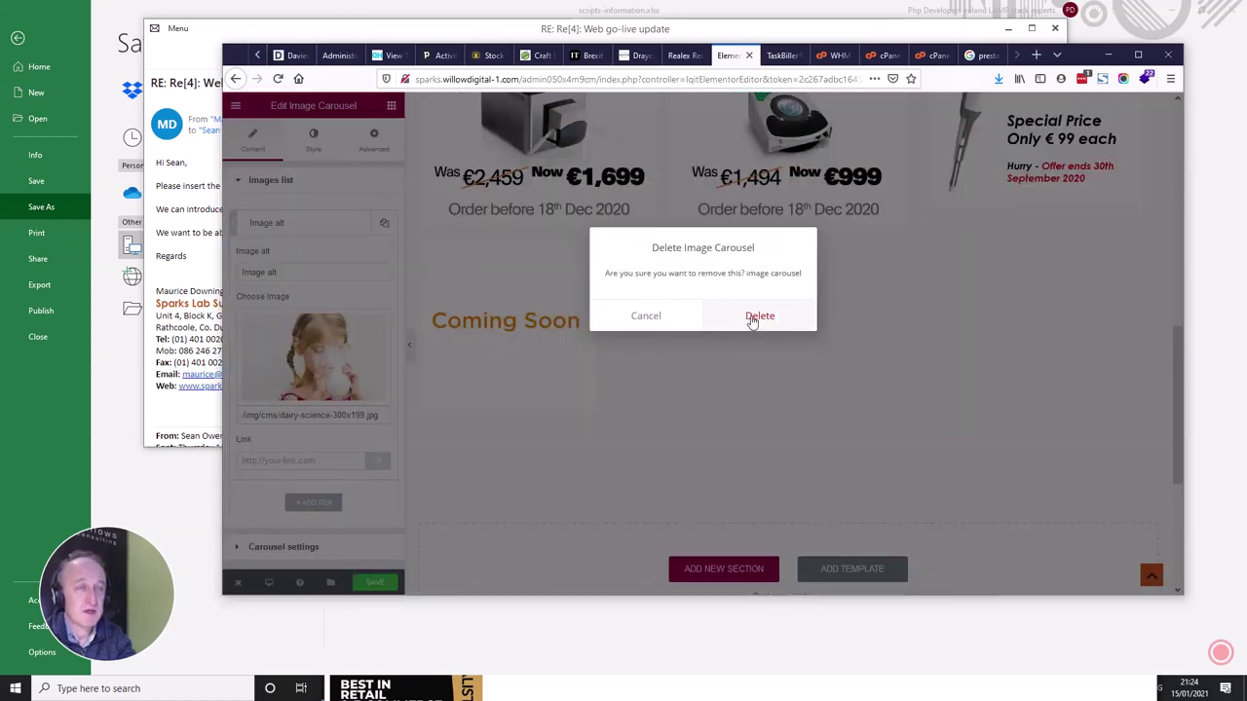
{"action": "left_click", "coordinate": [755, 318]}
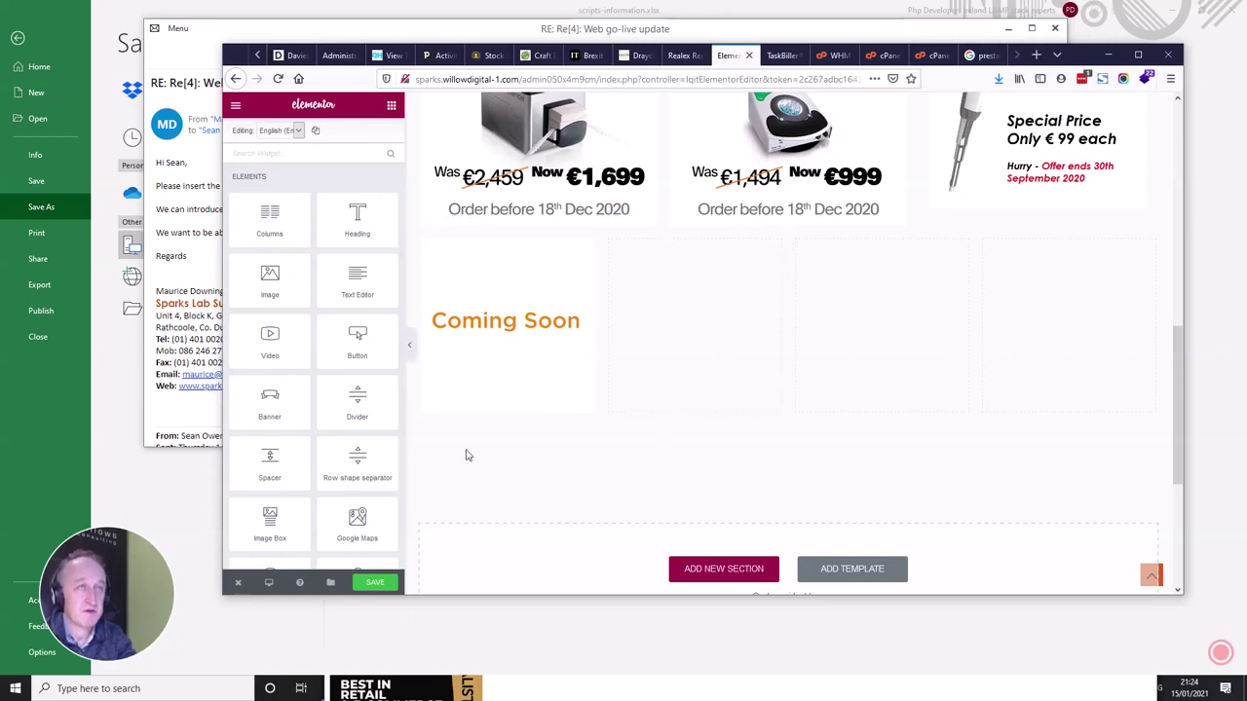
{"action": "left_click", "coordinate": [380, 582]}
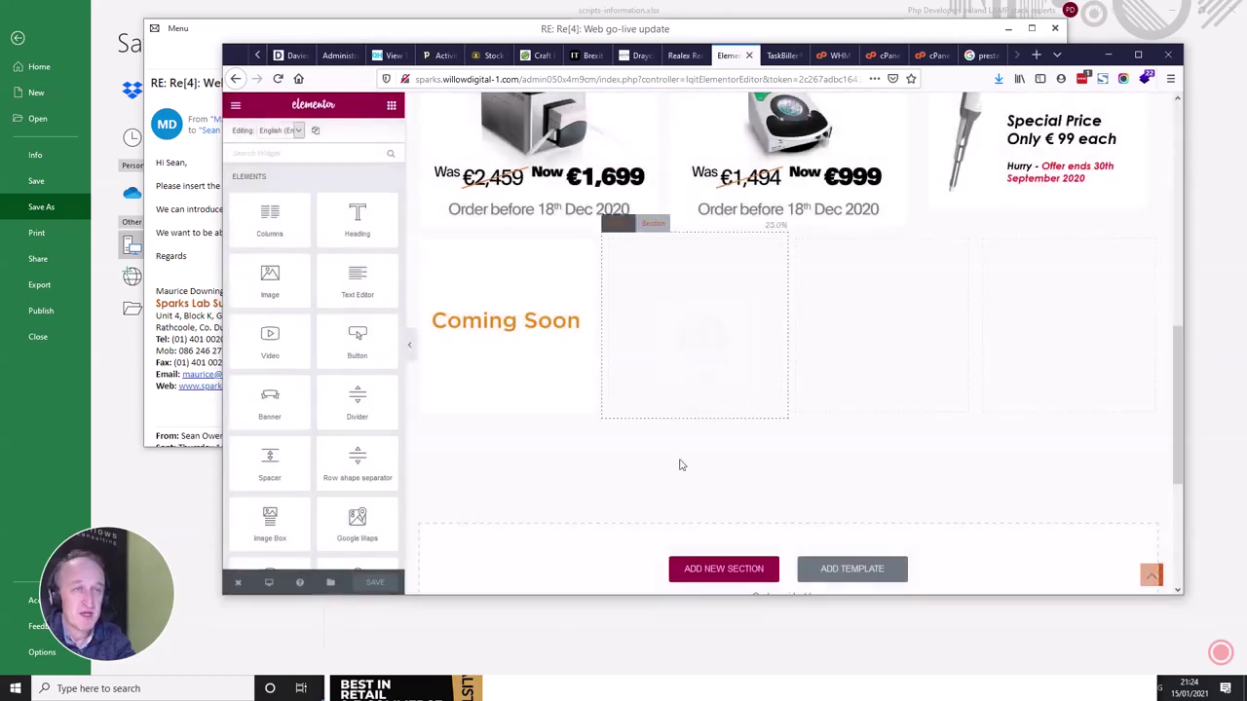
{"action": "left_click", "coordinate": [269, 583]}
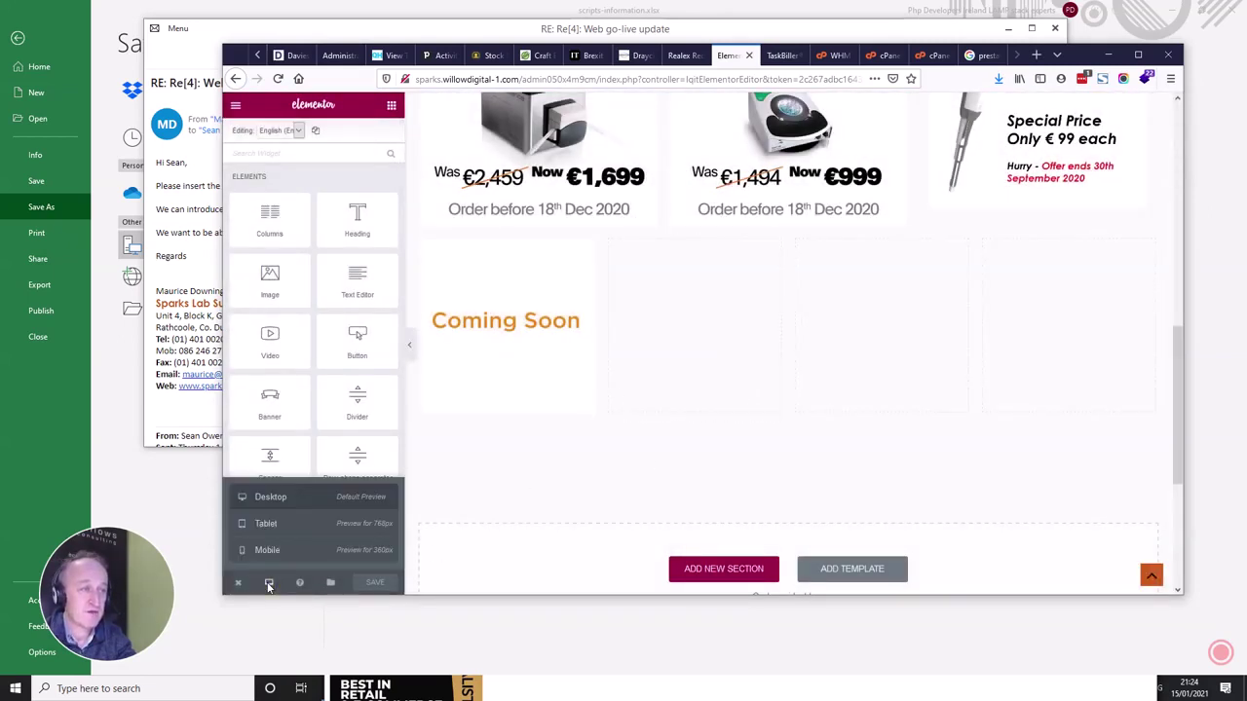
{"action": "left_click", "coordinate": [265, 527]}
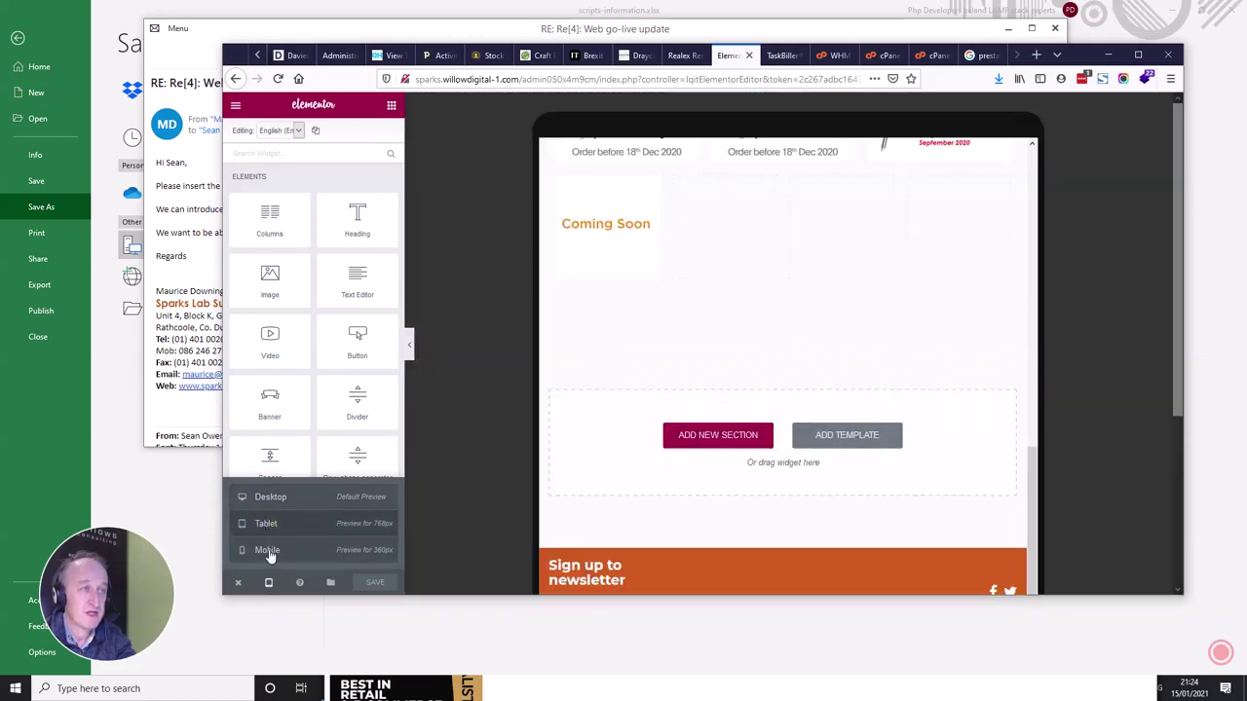
{"action": "left_click", "coordinate": [268, 552]}
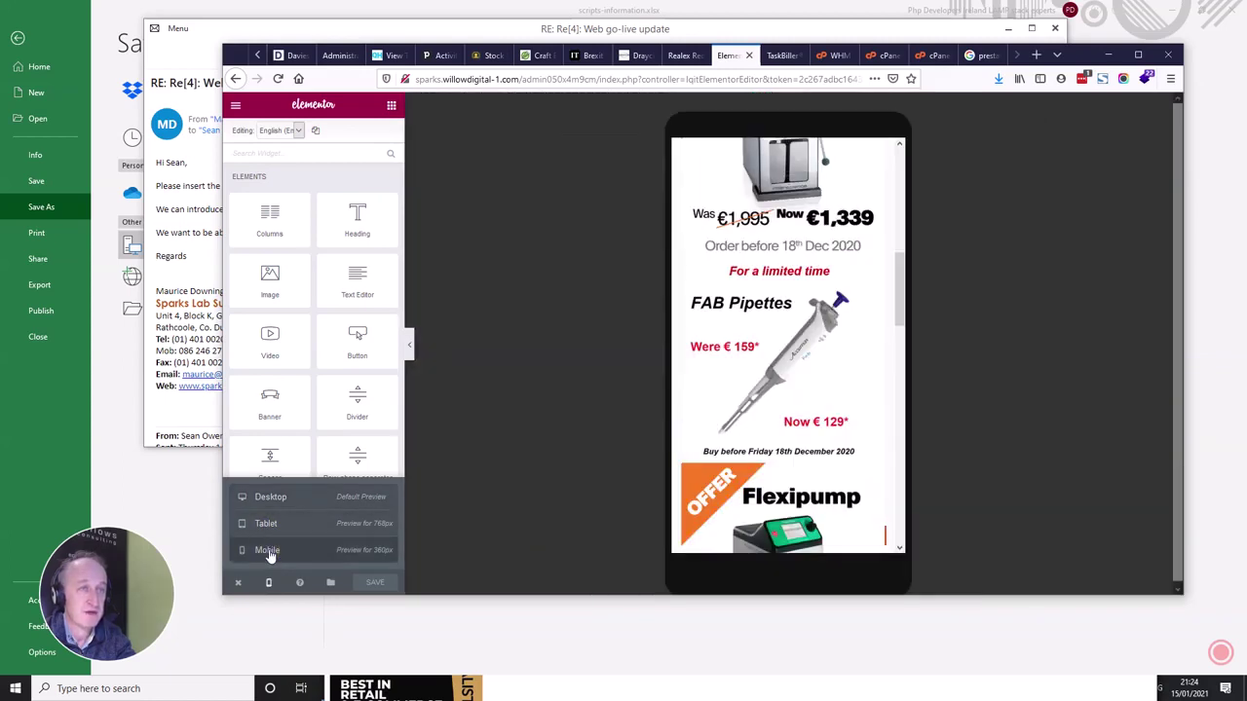
{"action": "left_click", "coordinate": [267, 497]}
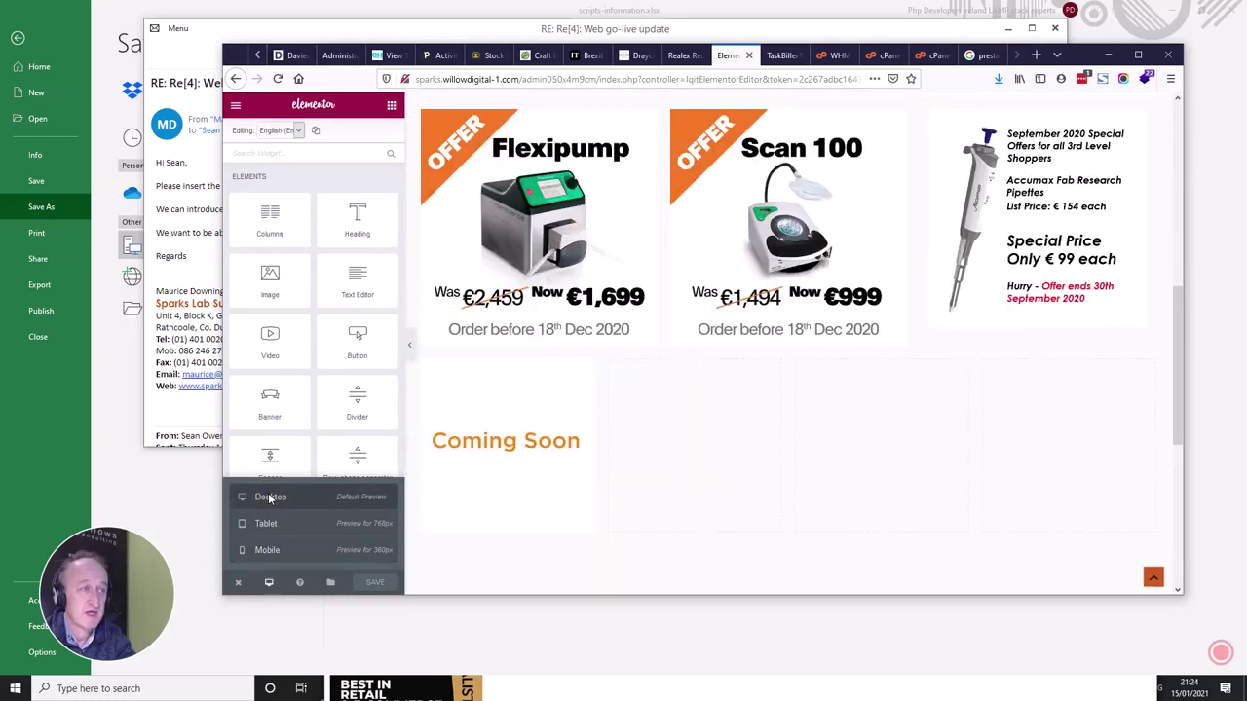
Step: Save the page as a library template named 'offer-catalogs', then close the Library
{"action": "left_click", "coordinate": [330, 583]}
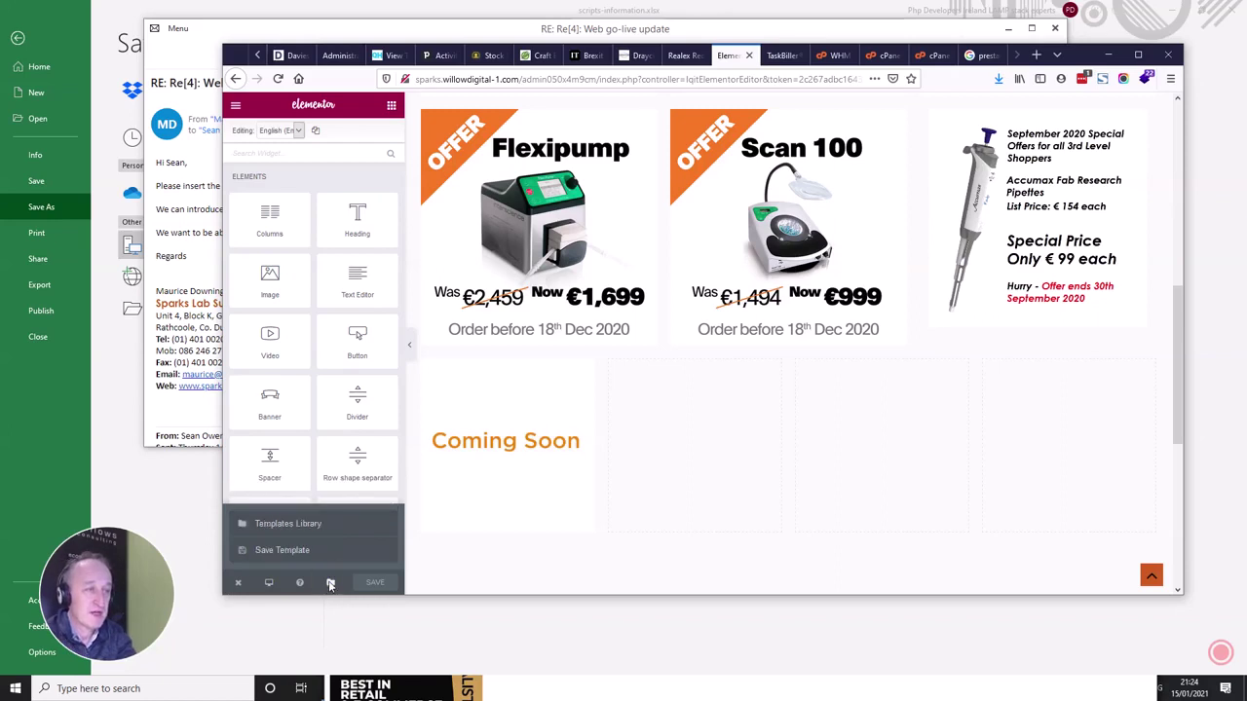
{"action": "left_click", "coordinate": [291, 551]}
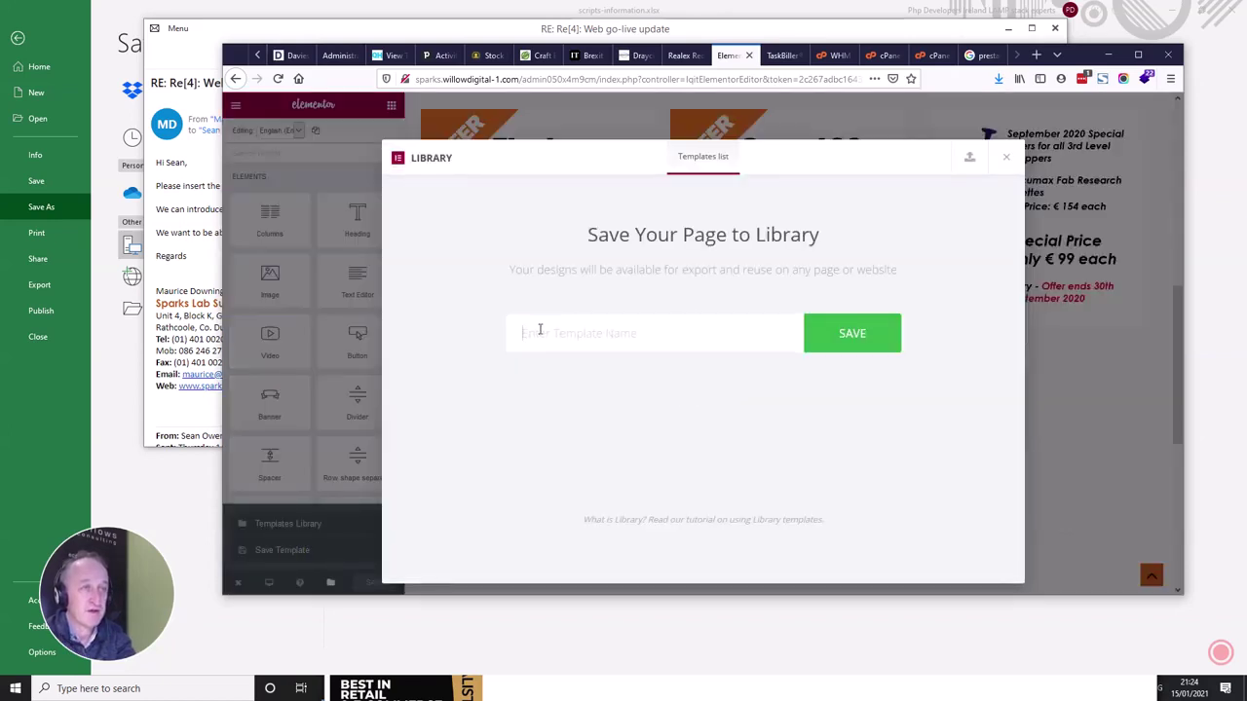
{"action": "left_click", "coordinate": [538, 334]}
{"action": "type", "text": "offer-catalogs"}
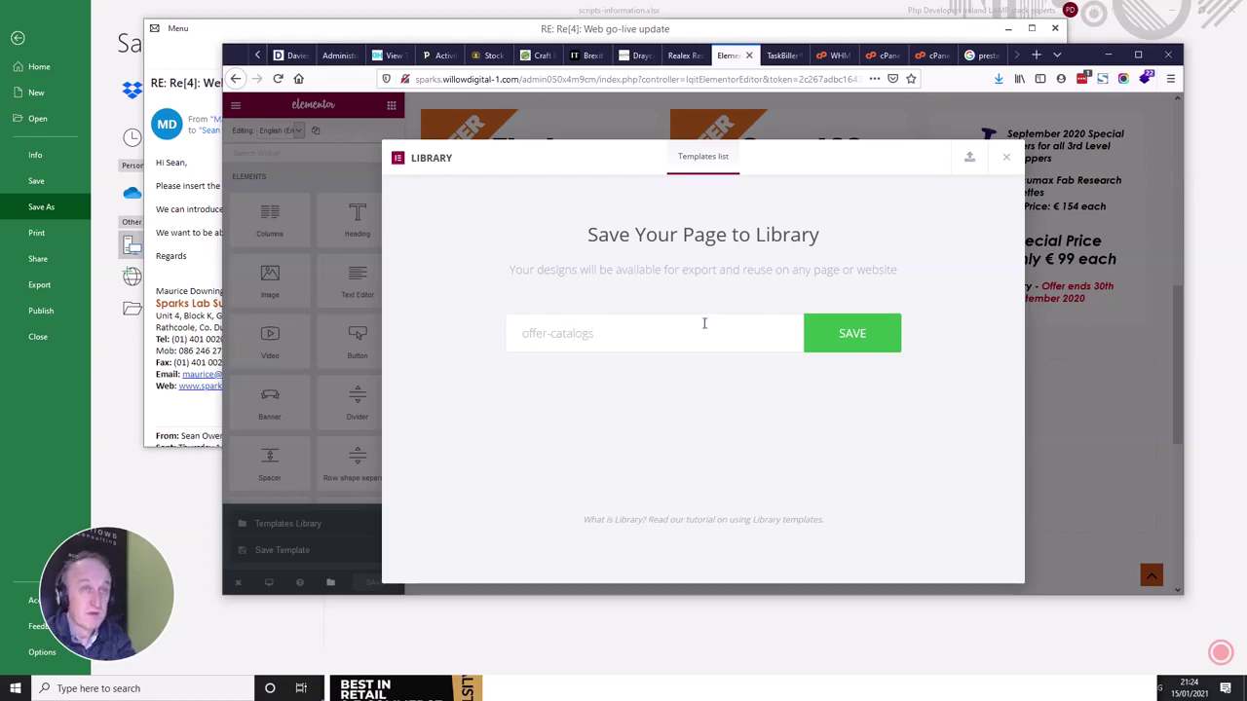
{"action": "left_click", "coordinate": [840, 334]}
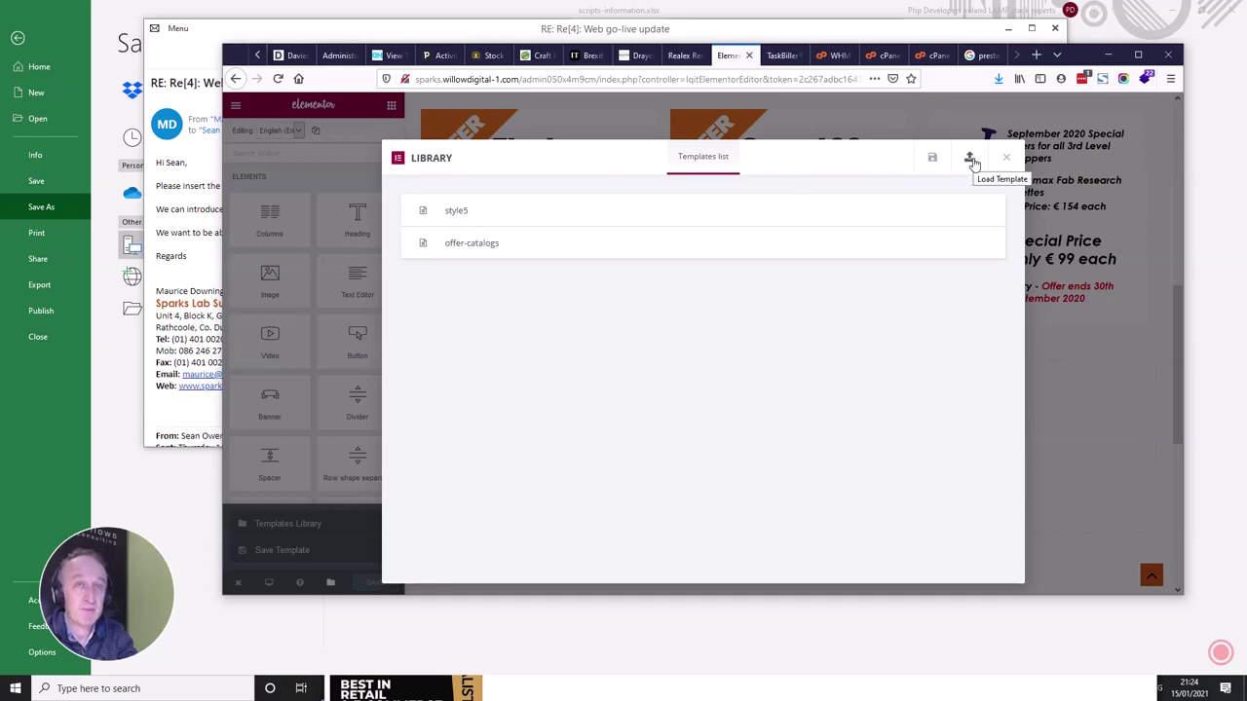
{"action": "left_click", "coordinate": [933, 159]}
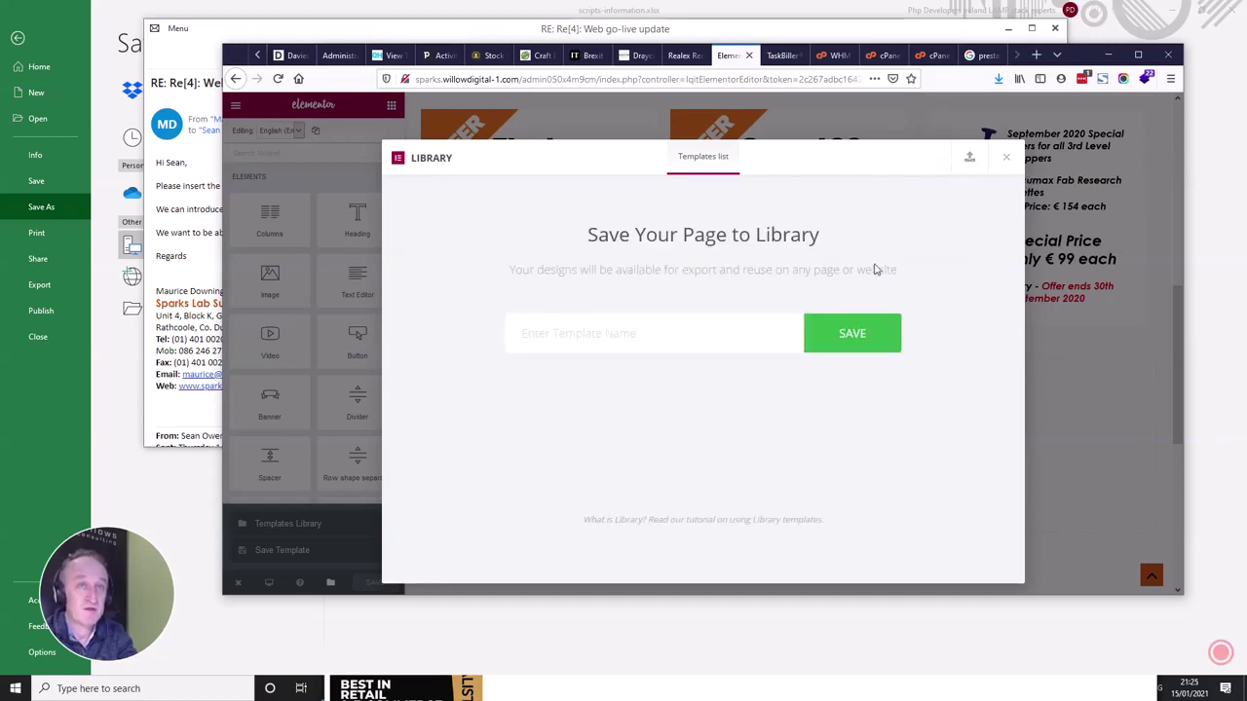
{"action": "left_click", "coordinate": [1005, 158]}
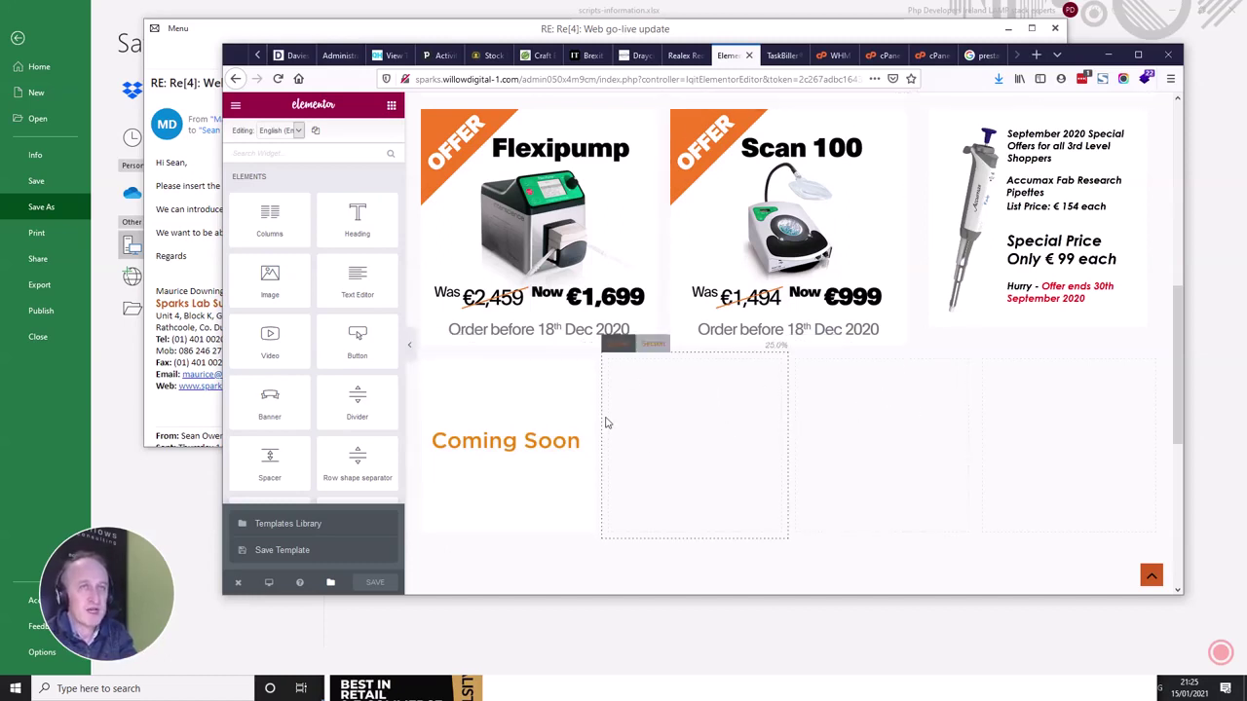
Step: Set the Catalogue image's Link to option to Custom URL and save the page
{"action": "scroll", "coordinate": [624, 419], "scroll_direction": "up", "scroll_amount": 3}
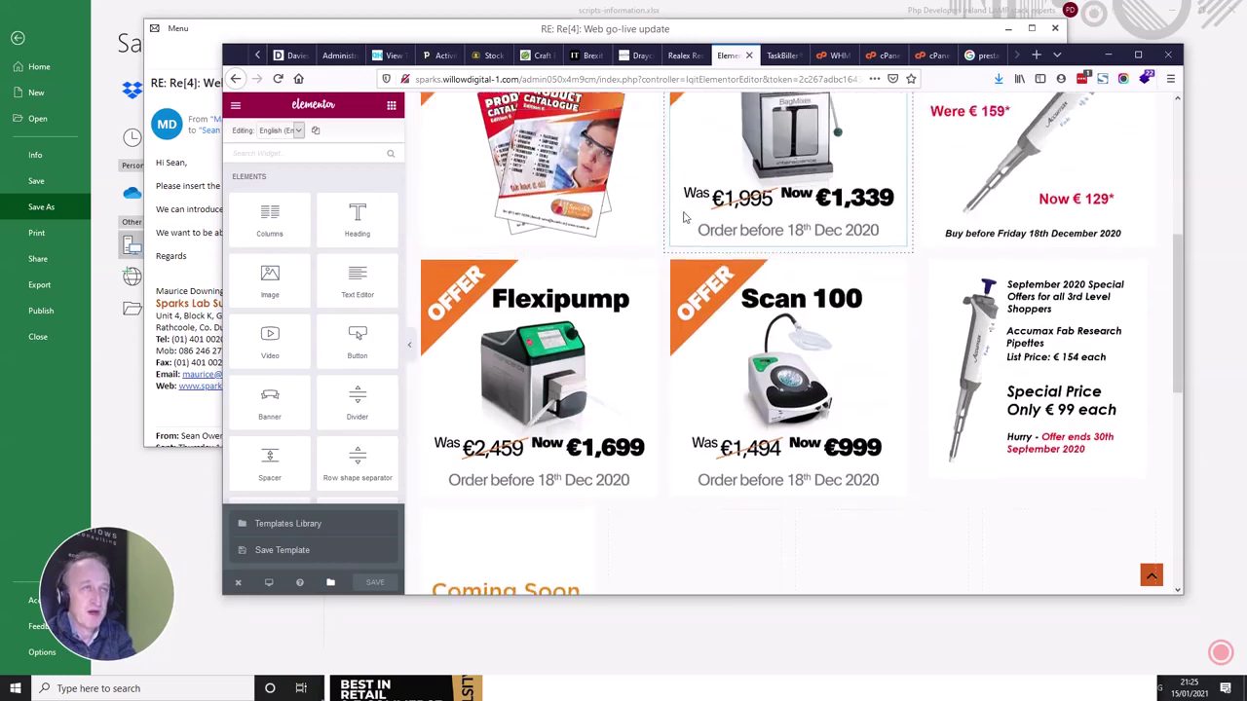
{"action": "scroll", "coordinate": [684, 216], "scroll_direction": "up", "scroll_amount": 2}
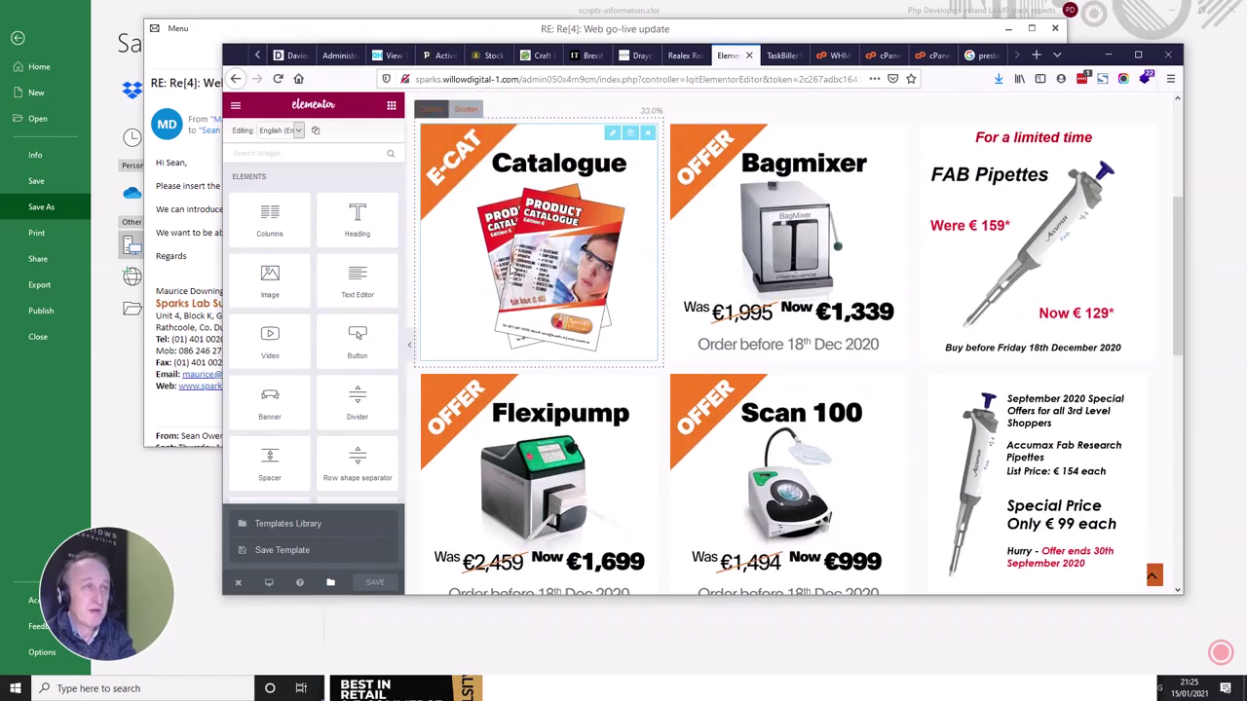
{"action": "left_click", "coordinate": [545, 253]}
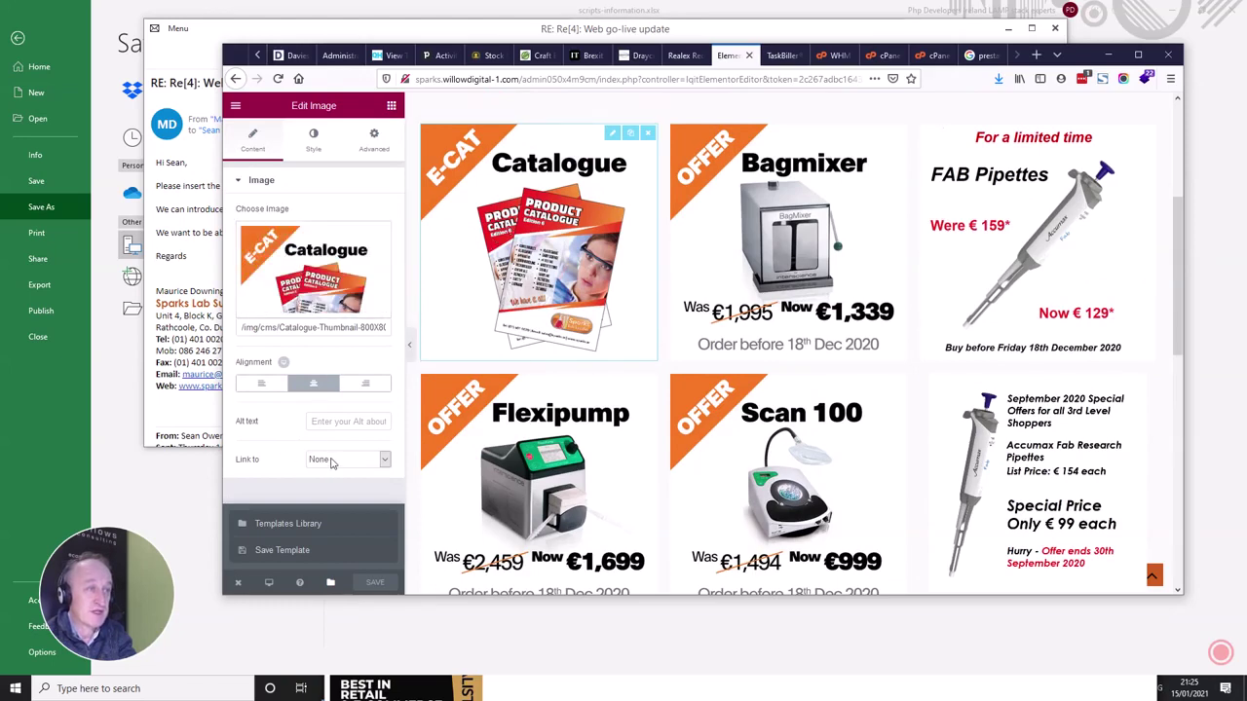
{"action": "left_click", "coordinate": [331, 462]}
{"action": "key", "text": "Escape"}
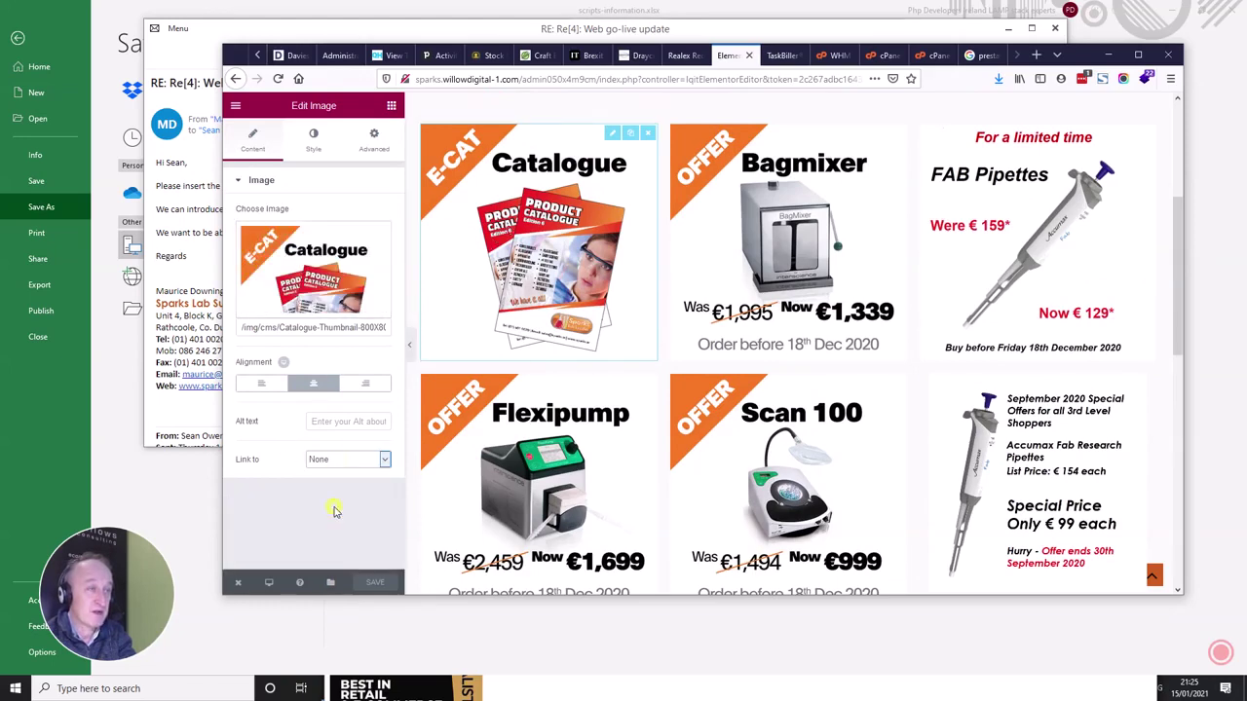
{"action": "left_click", "coordinate": [331, 502]}
{"action": "left_click", "coordinate": [332, 504]}
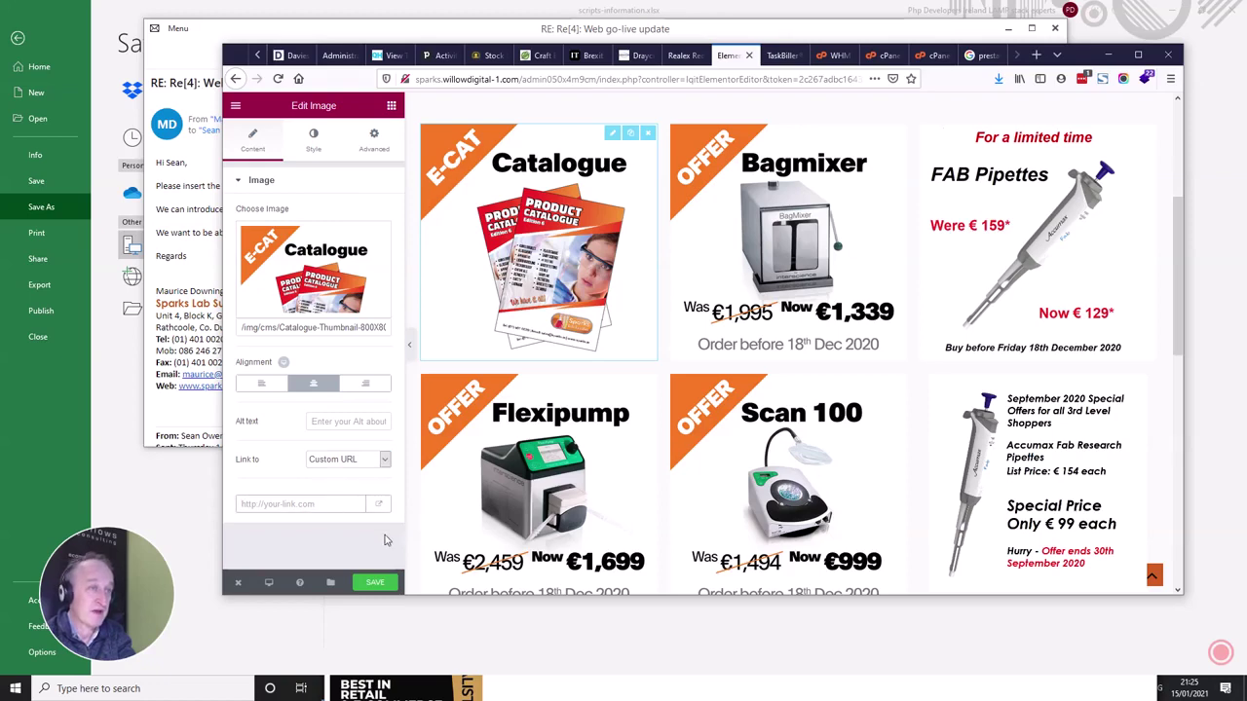
{"action": "left_click", "coordinate": [375, 583]}
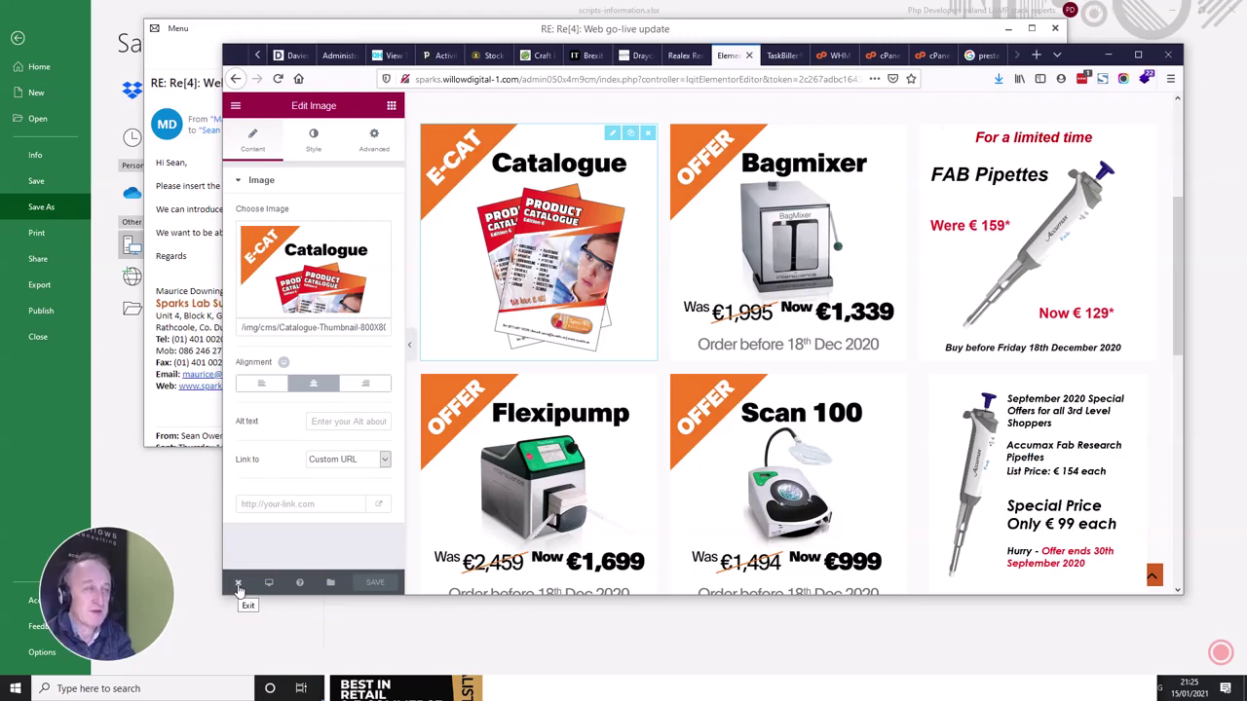
Step: Review the Catalogue image's Style and Advanced settings, then save the page again
{"action": "left_click", "coordinate": [326, 146]}
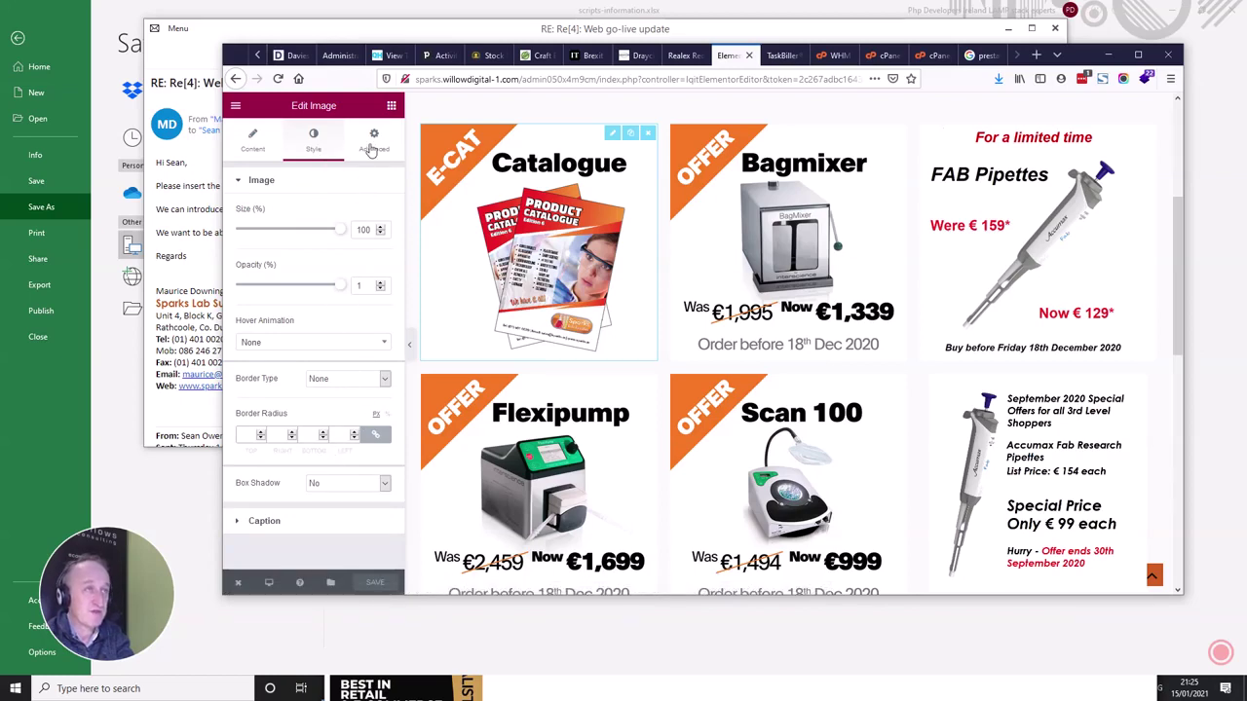
{"action": "left_click", "coordinate": [373, 144]}
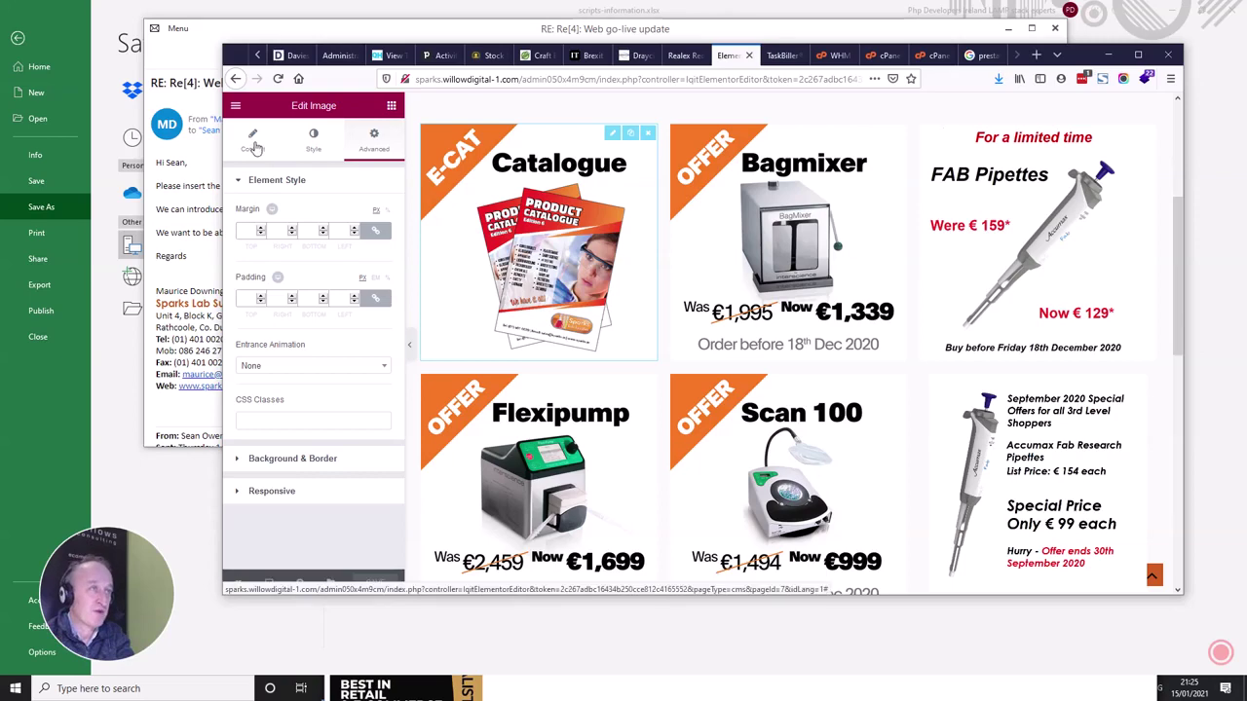
{"action": "left_click", "coordinate": [253, 139]}
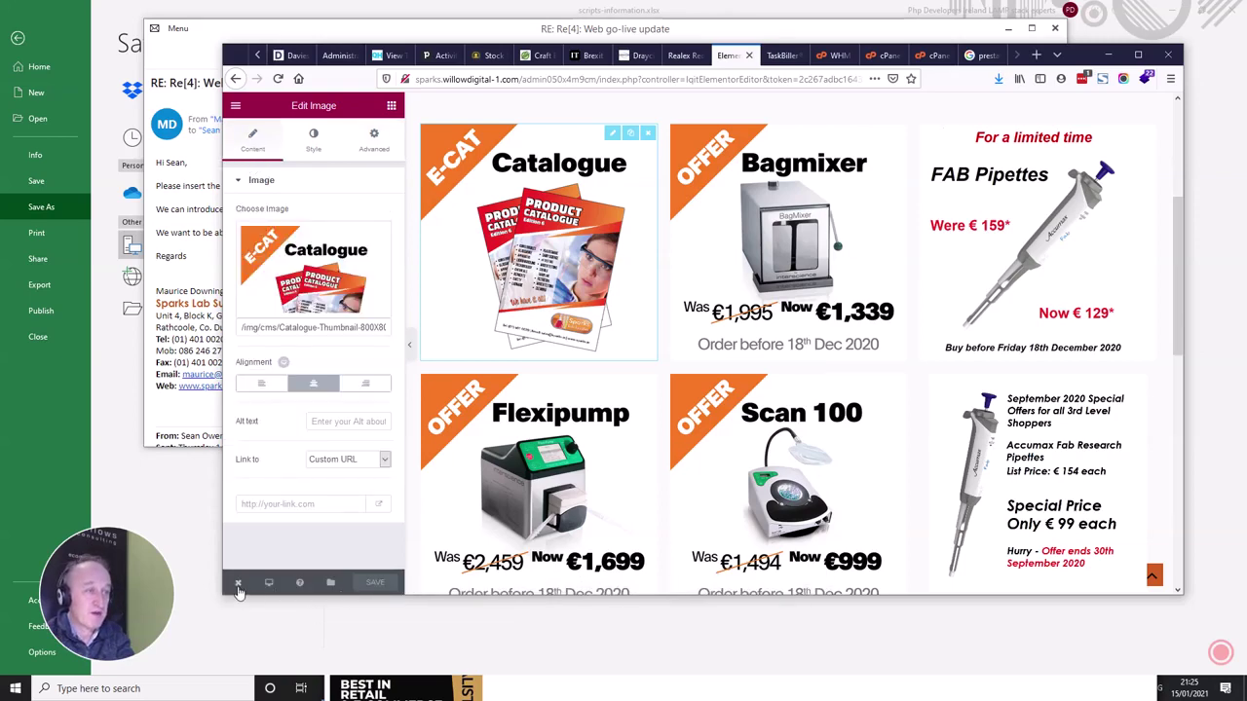
{"action": "left_click", "coordinate": [363, 582]}
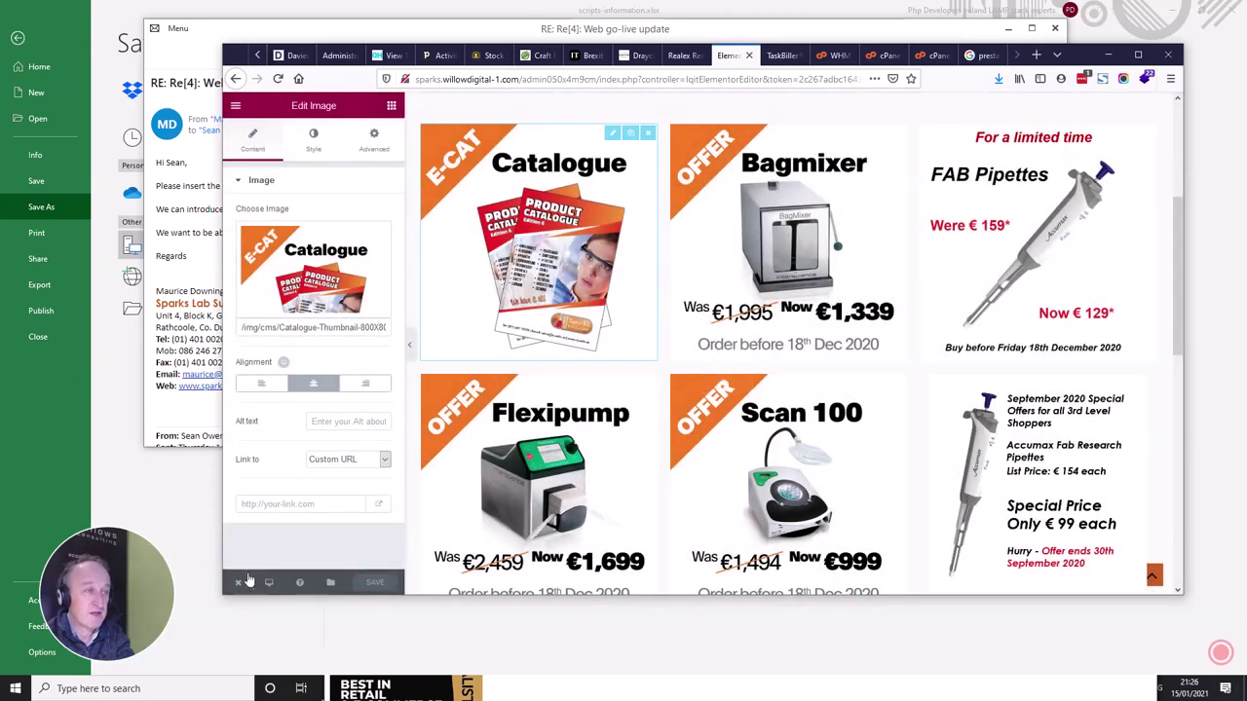
Step: Exit the Elementor builder to the back-office Edit page form for Latest Offers PDF Downoad
{"action": "mouse_move", "coordinate": [240, 585]}
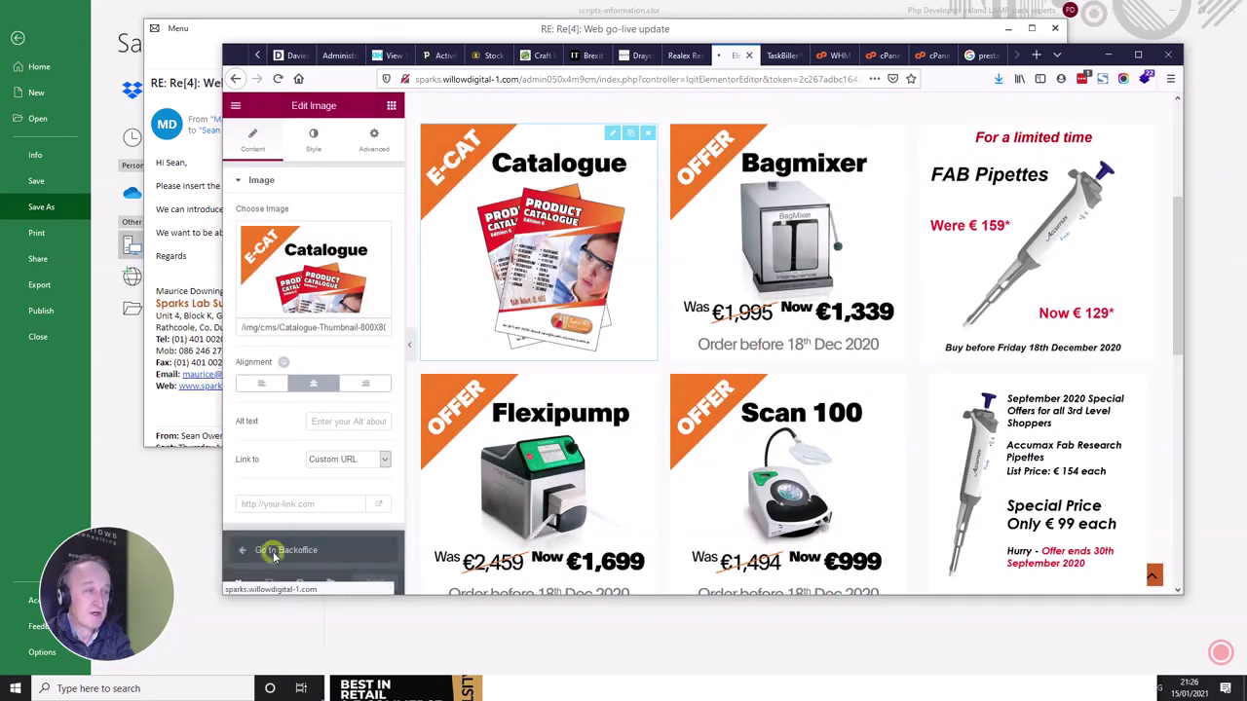
{"action": "left_click", "coordinate": [280, 551]}
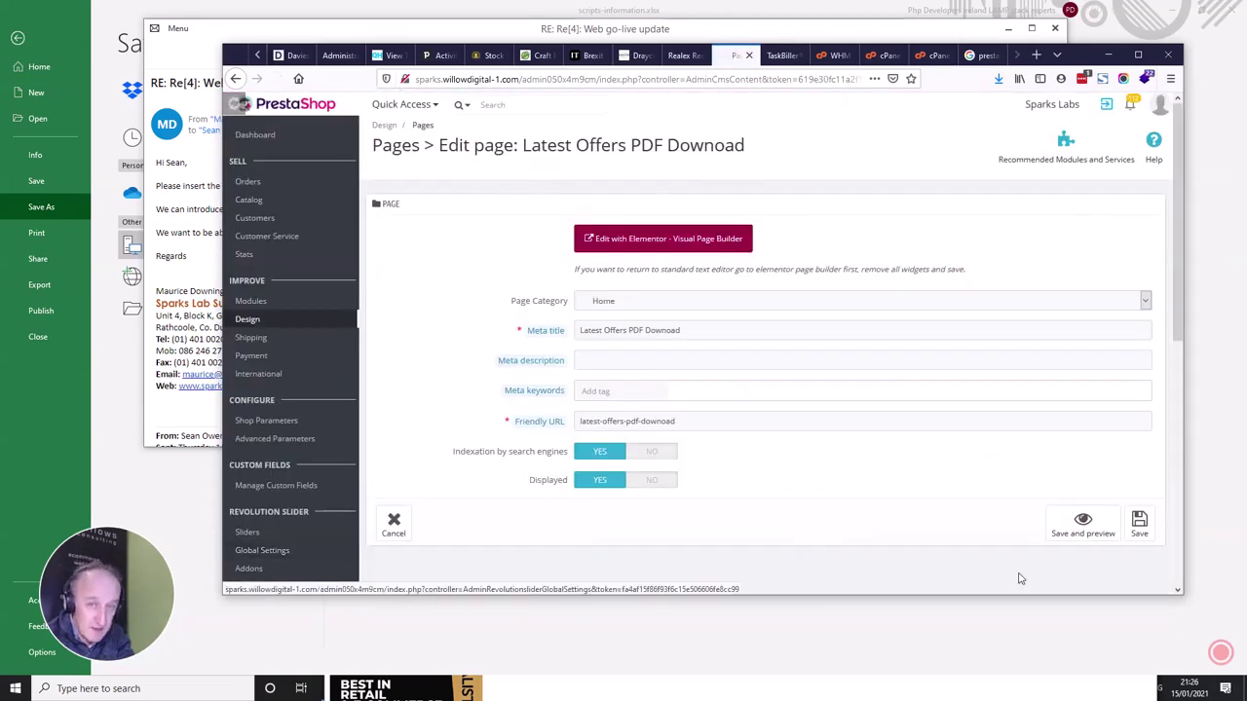